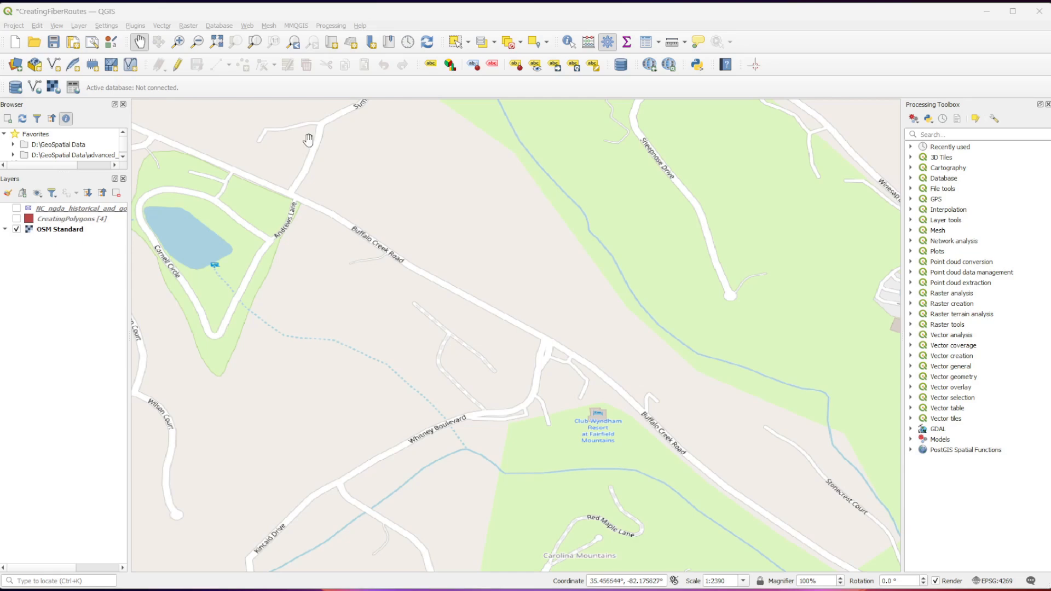
Show the CreatingPolygons layer to examine the community polygons around Lake Lure, and hide it again
click(17, 219)
scroll(282, 388, down, 1)
scroll(282, 388, down, 4)
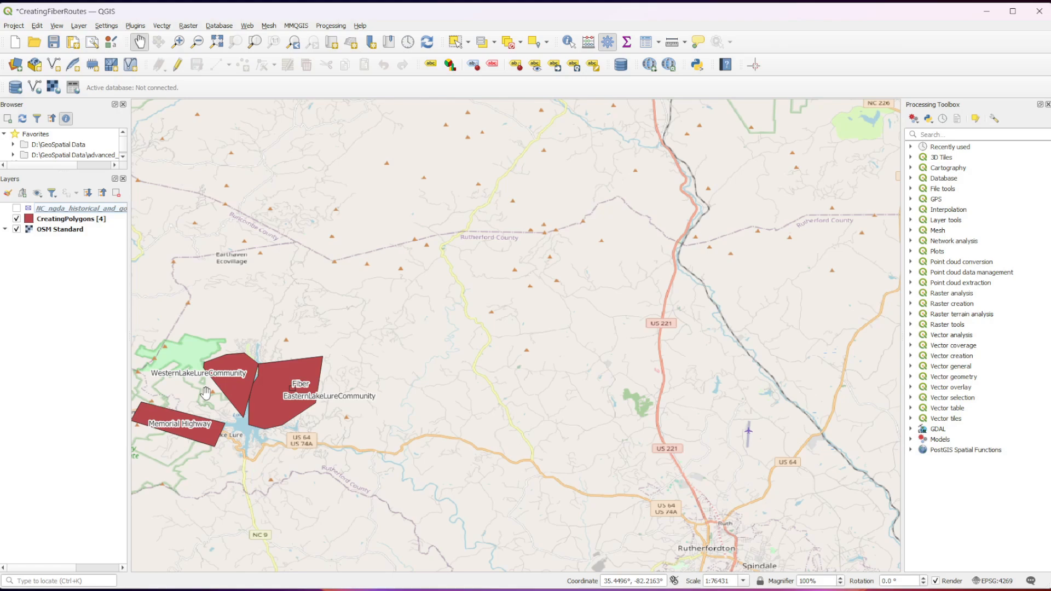
scroll(234, 410, up, 1)
scroll(234, 409, up, 2)
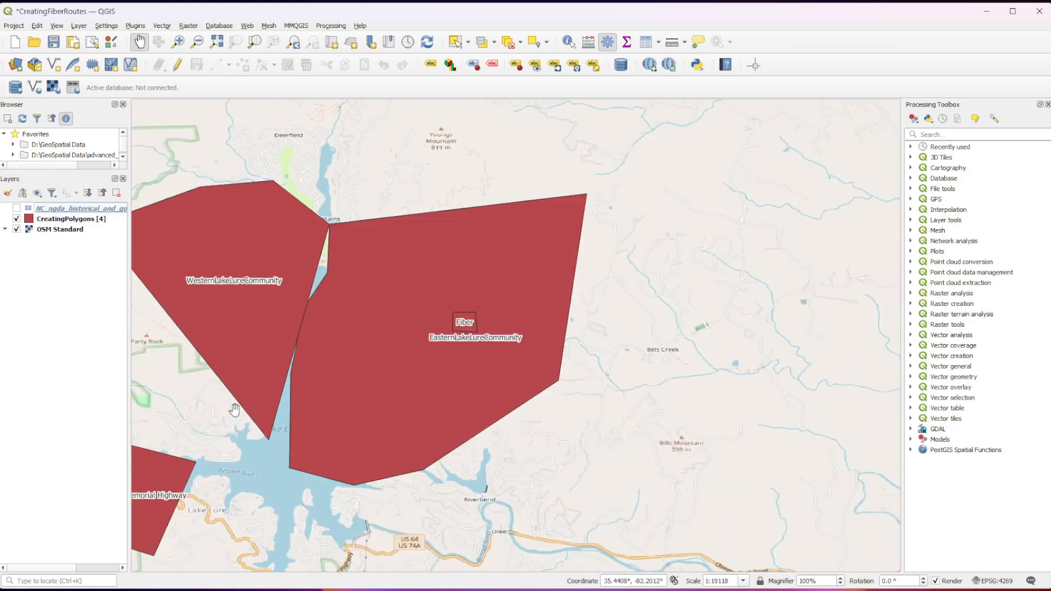
click(17, 219)
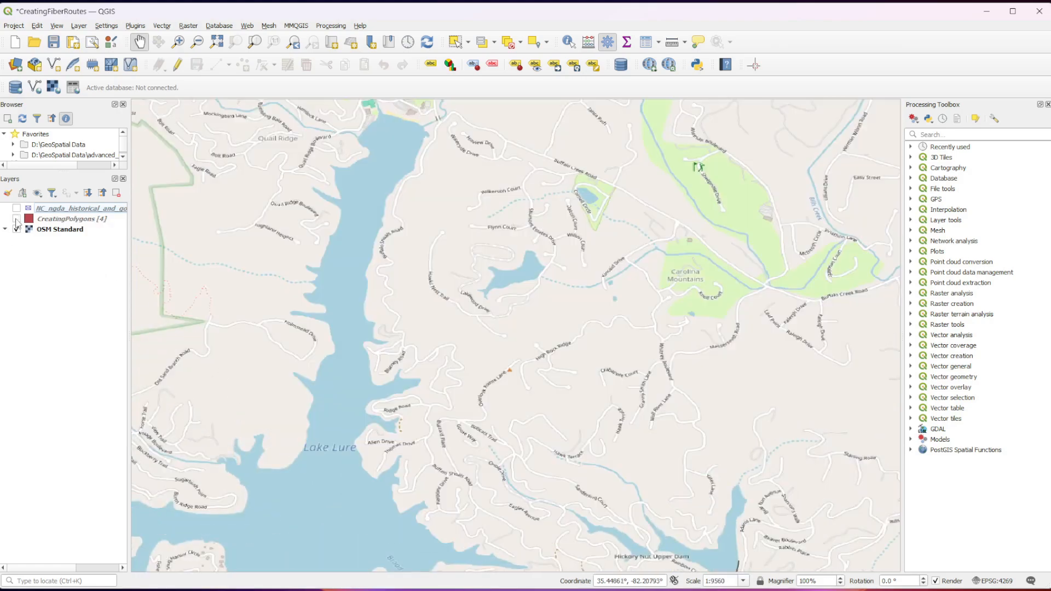
scroll(717, 228, up, 2)
scroll(718, 229, up, 1)
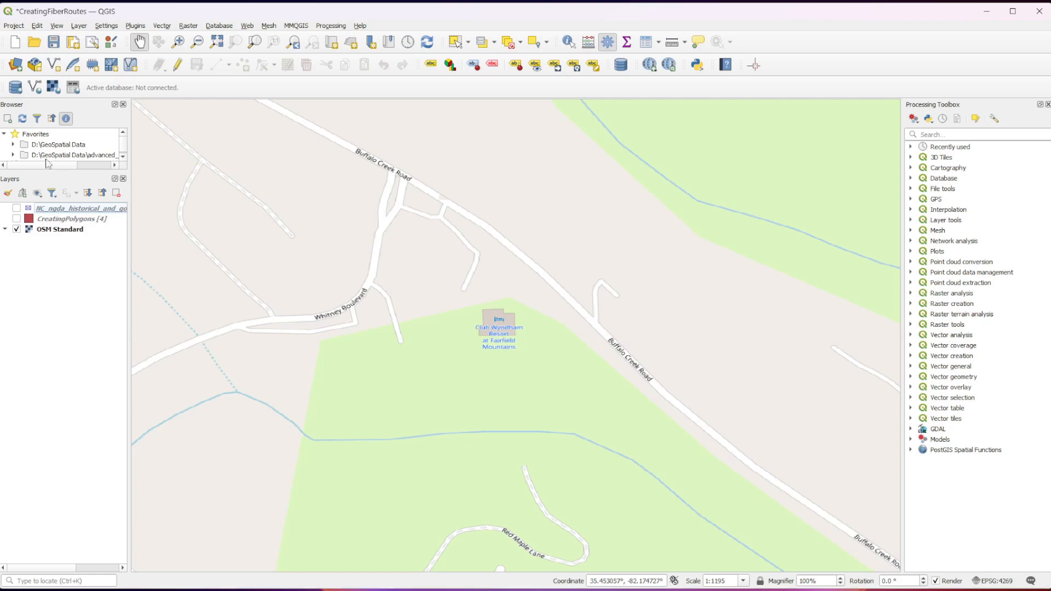
click(17, 230)
click(16, 230)
click(247, 26)
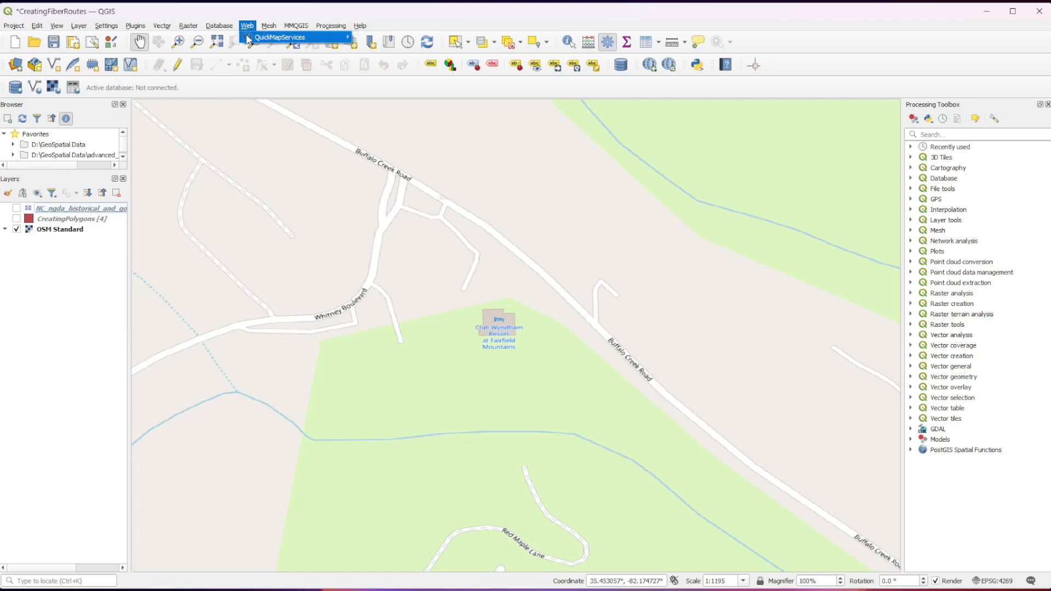
mouse_move(257, 37)
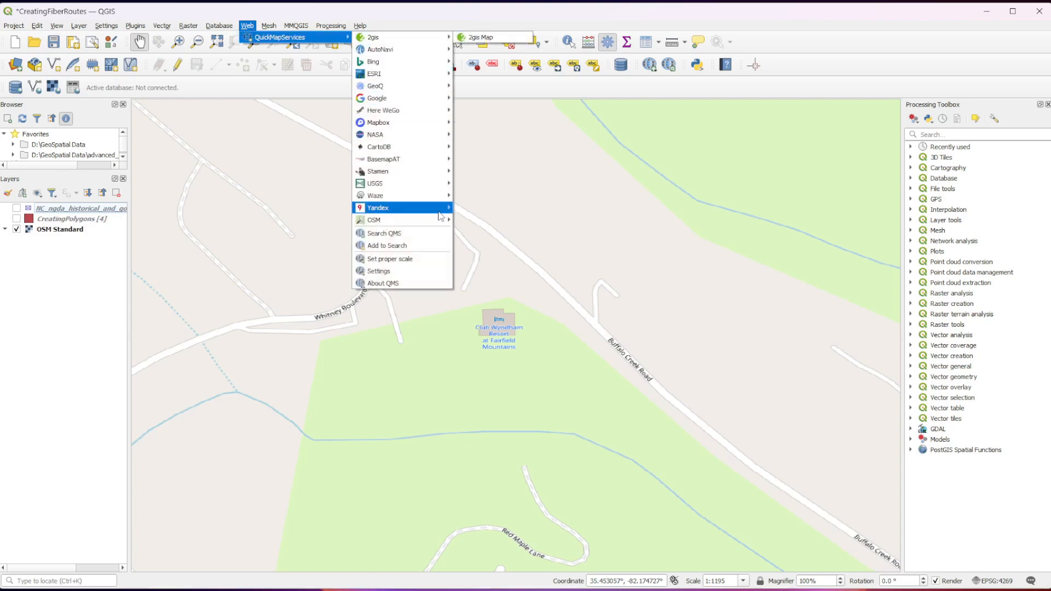
mouse_move(383, 219)
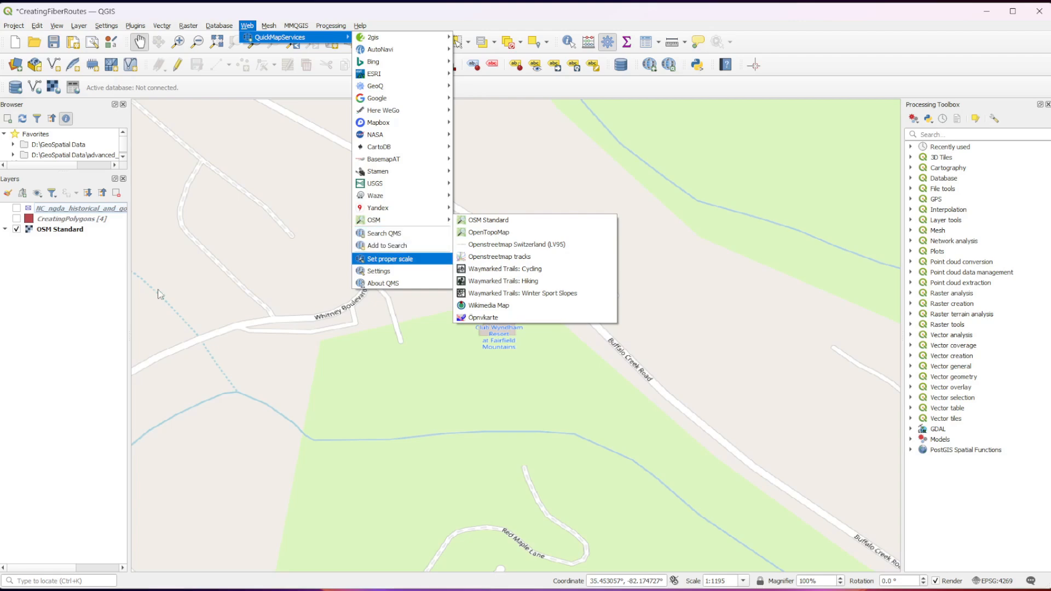
drag(146, 292, 517, 336)
drag(642, 348, 449, 370)
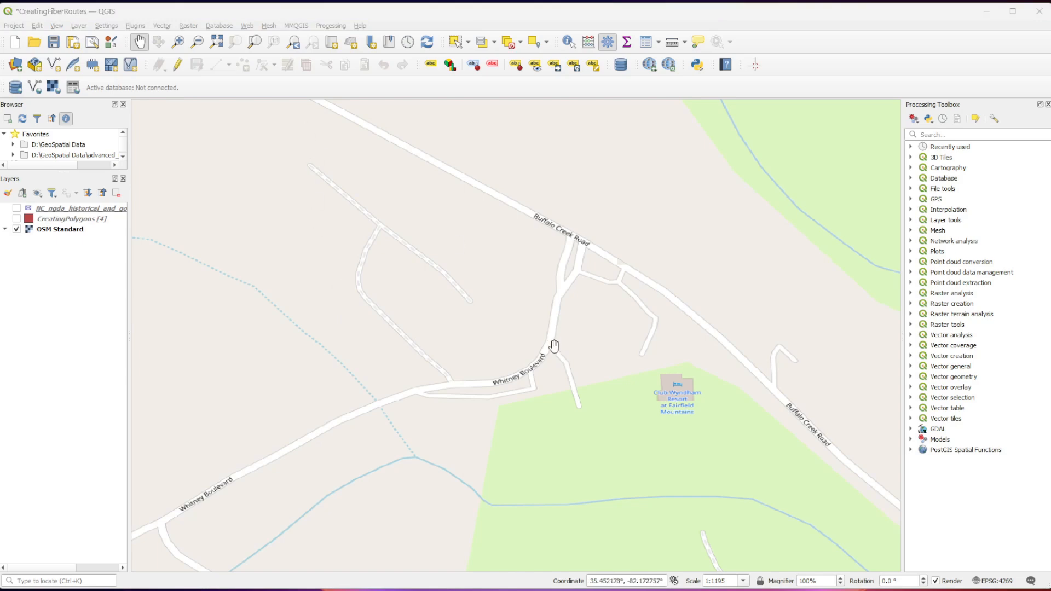
click(152, 13)
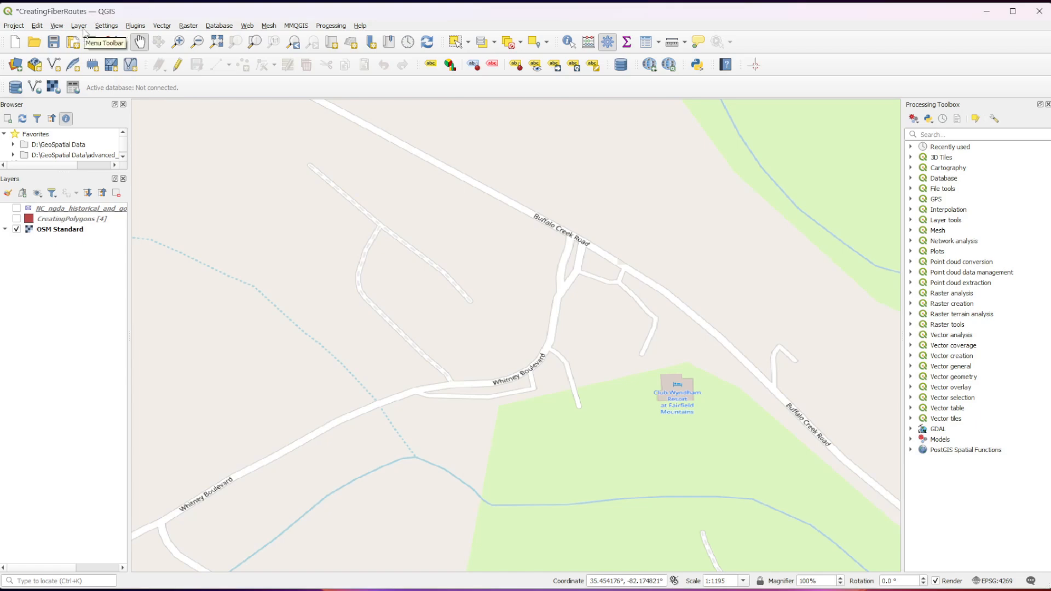
Start a new GeoPackage layer with its database file named CreatingFiberRoutes in the Video folder
click(83, 29)
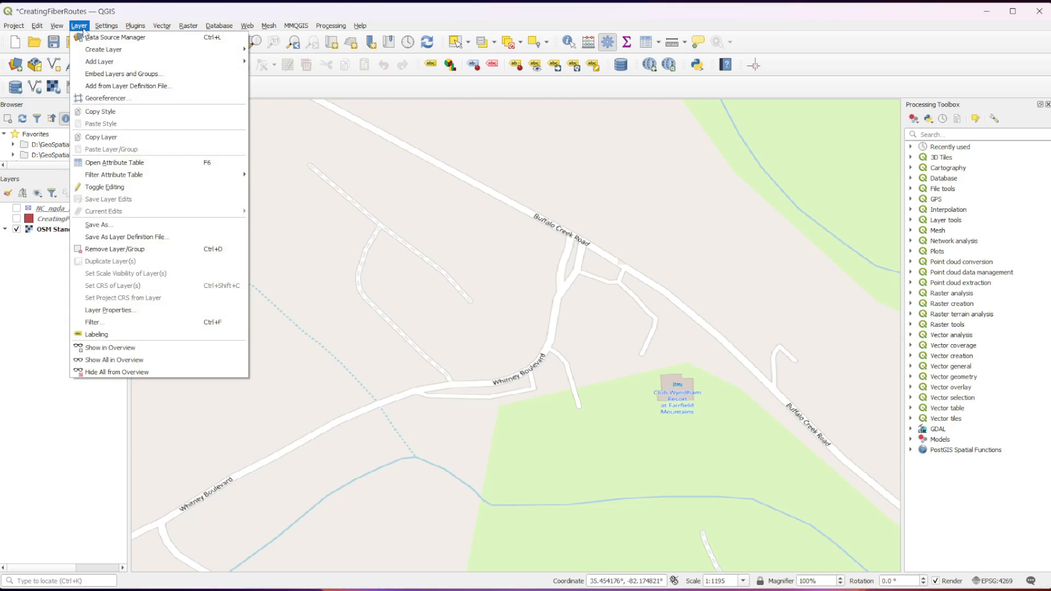
mouse_move(133, 50)
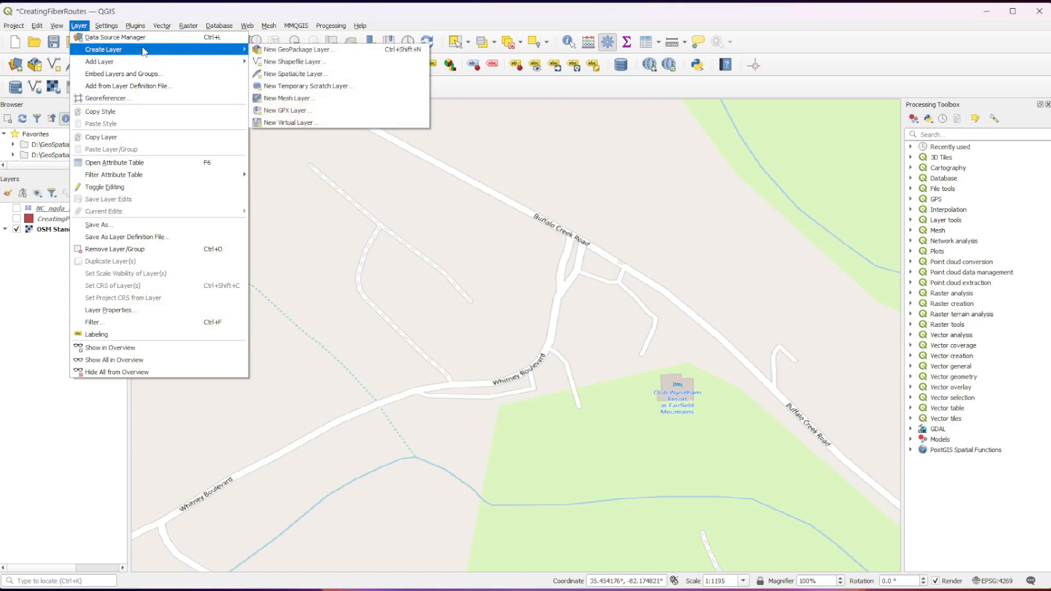
click(337, 52)
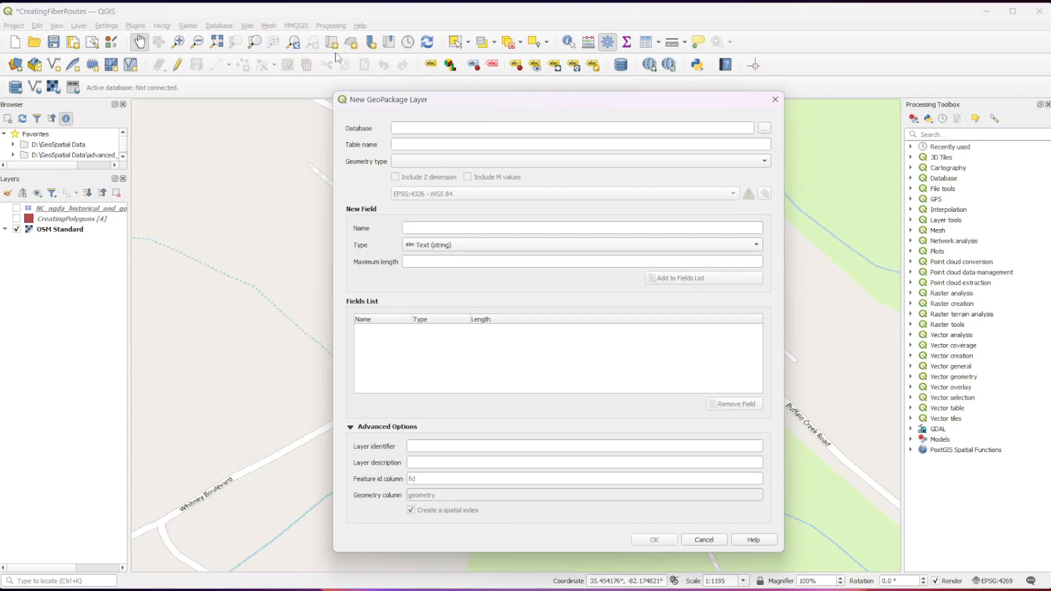
click(764, 129)
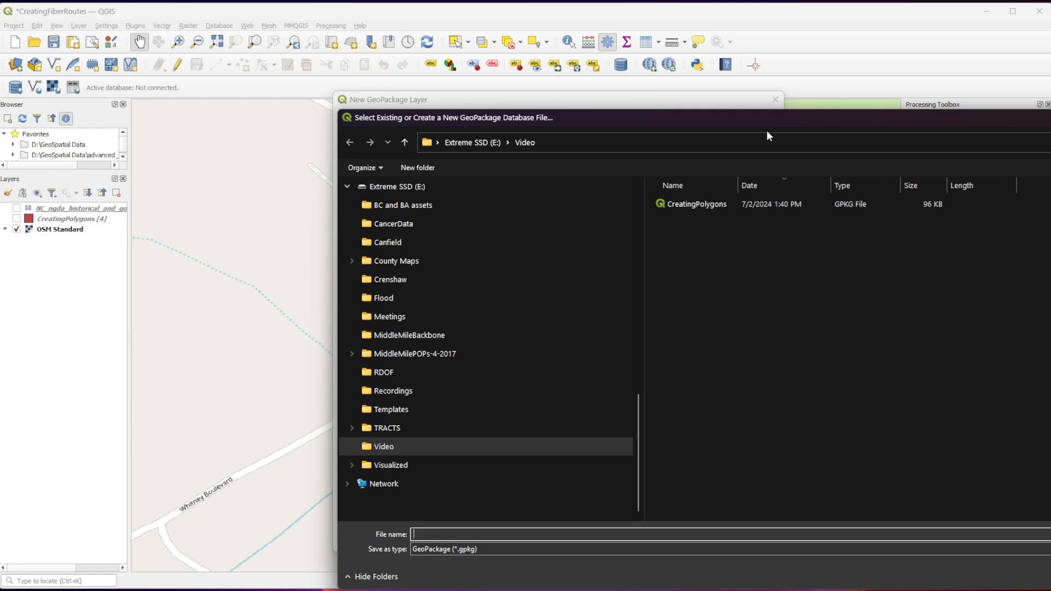
text(Cre)
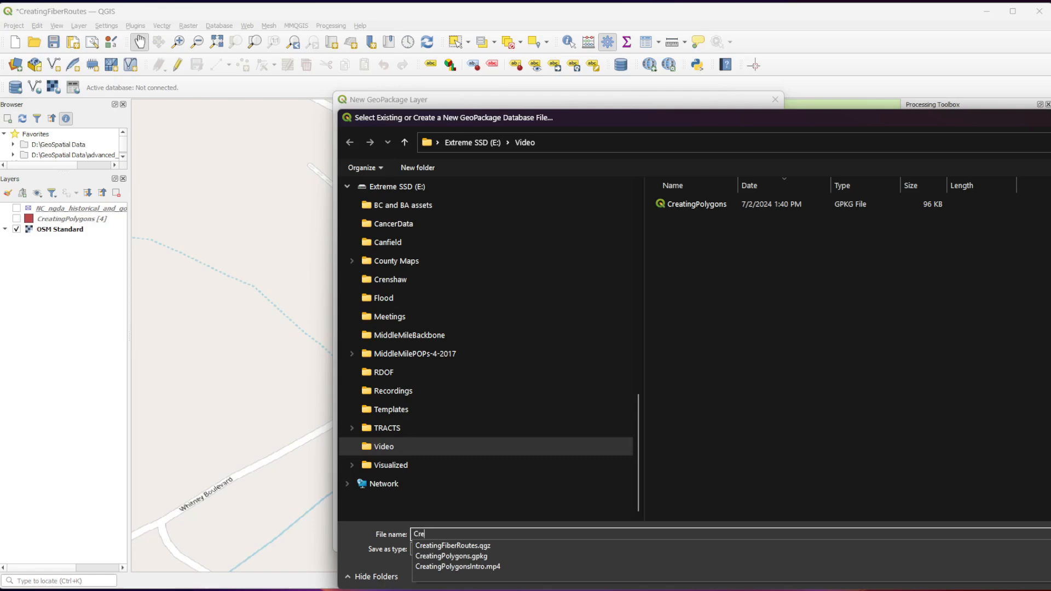
text(atingFiberRoutes)
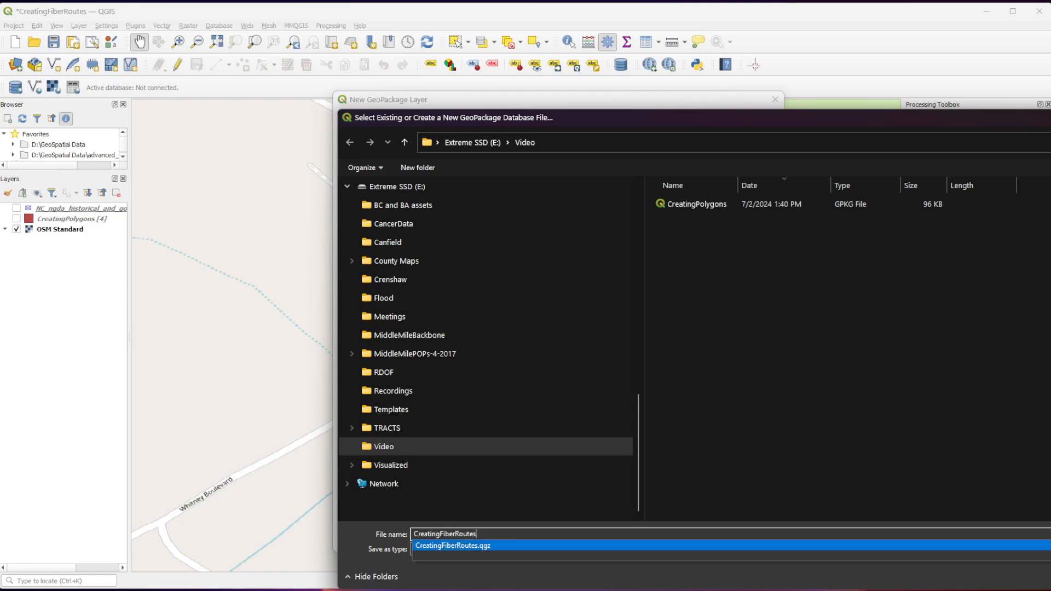
key(Return)
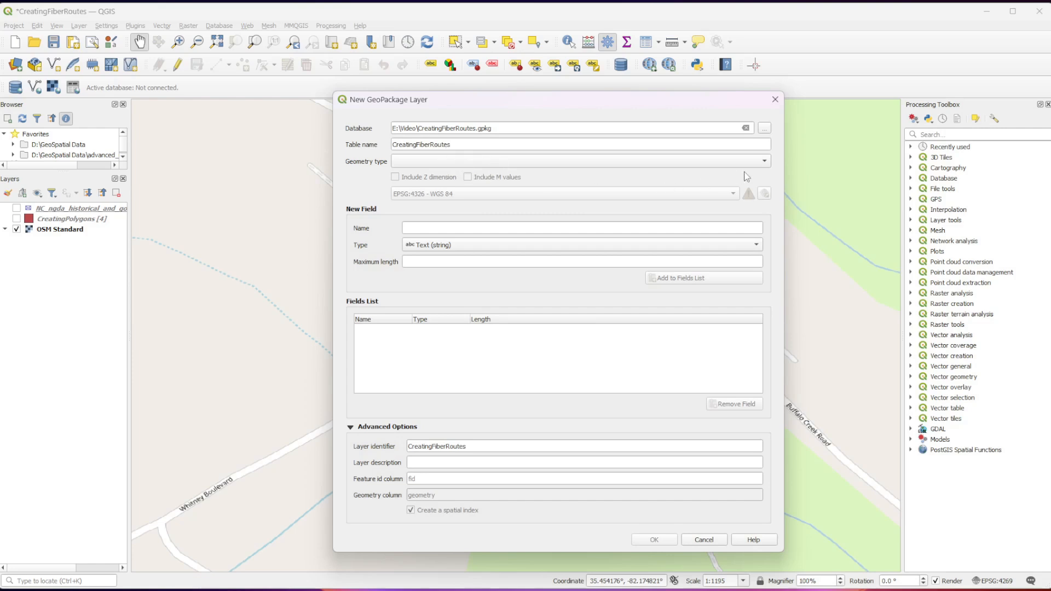
Set the new layer's geometry to LineString and its CRS to the project's EPSG:4269 - NAD83, and create the layer
click(765, 163)
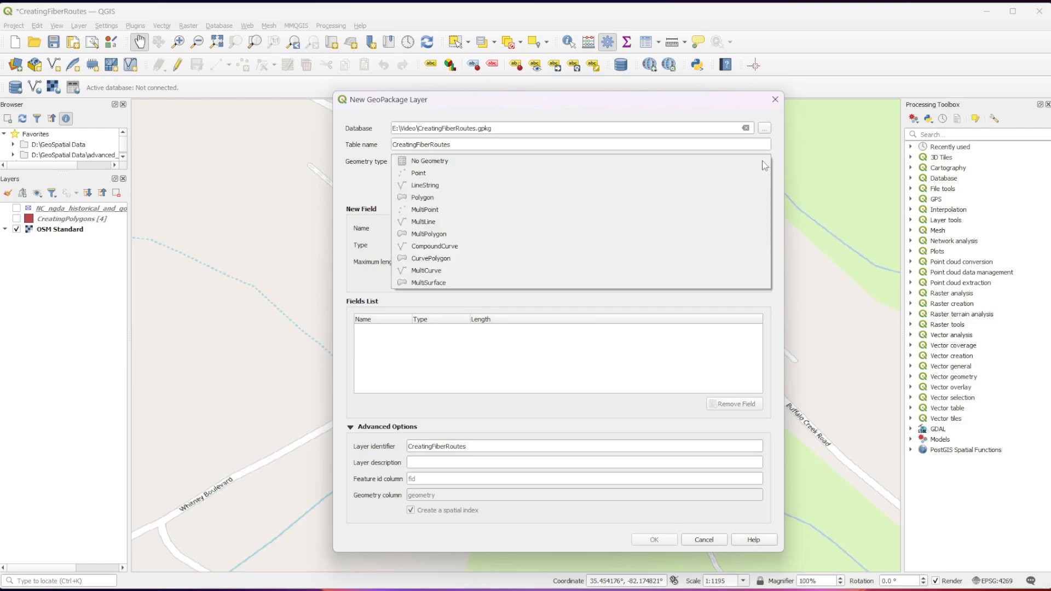
click(428, 185)
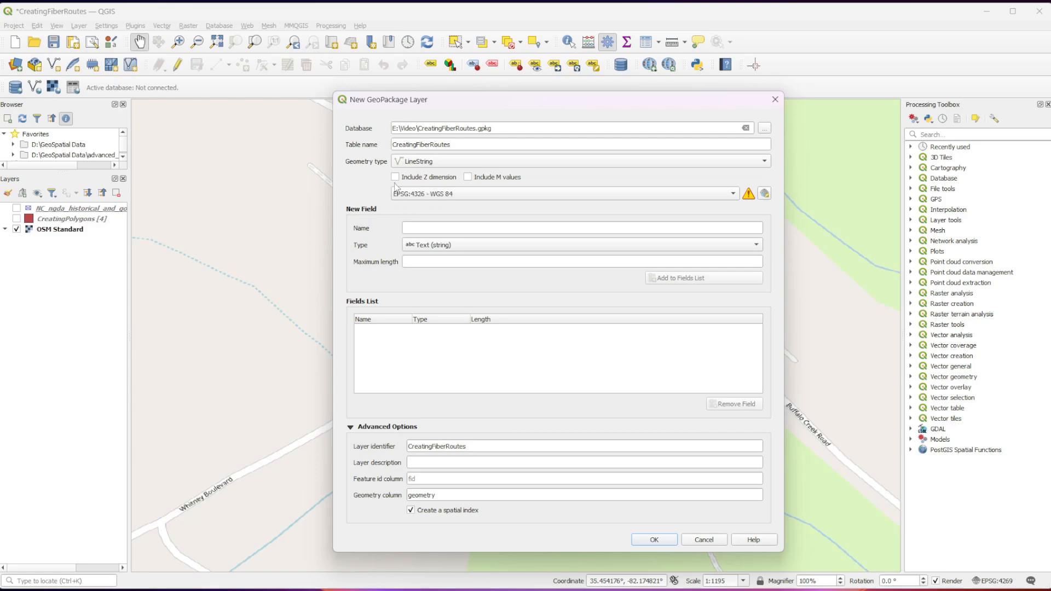
click(735, 195)
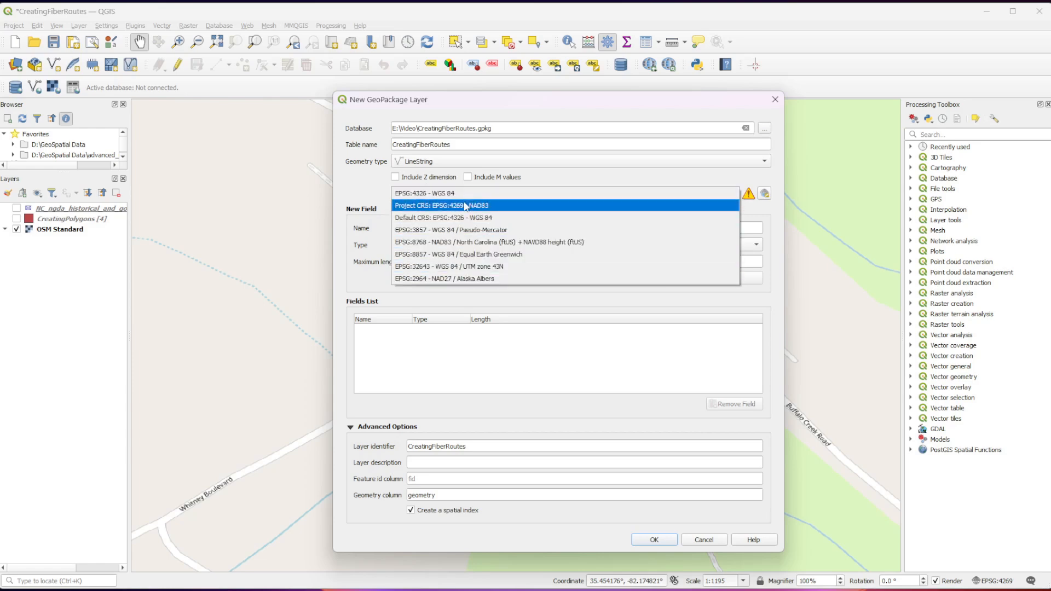
click(426, 208)
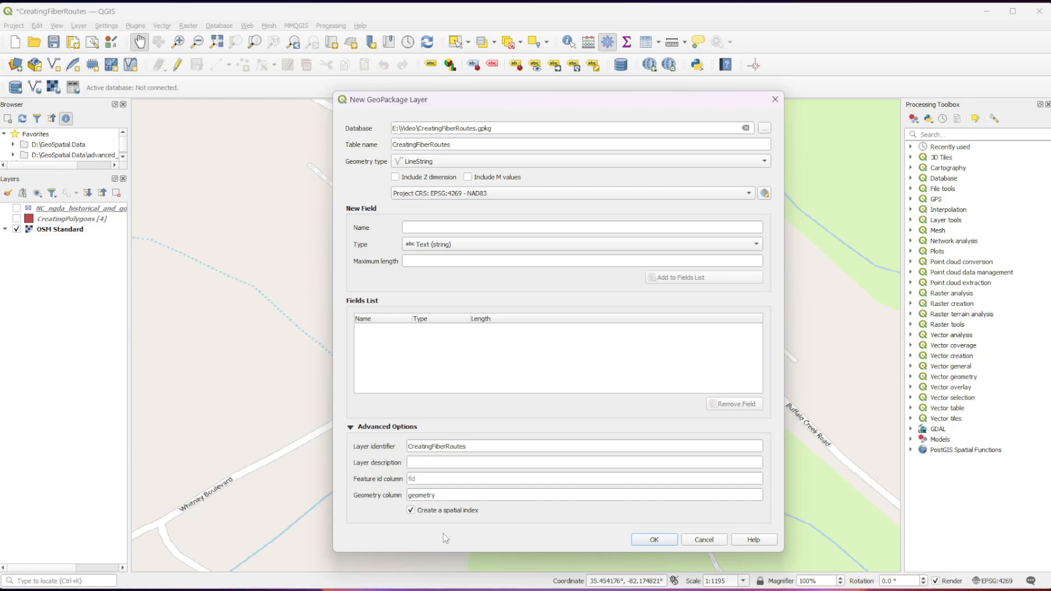
click(644, 541)
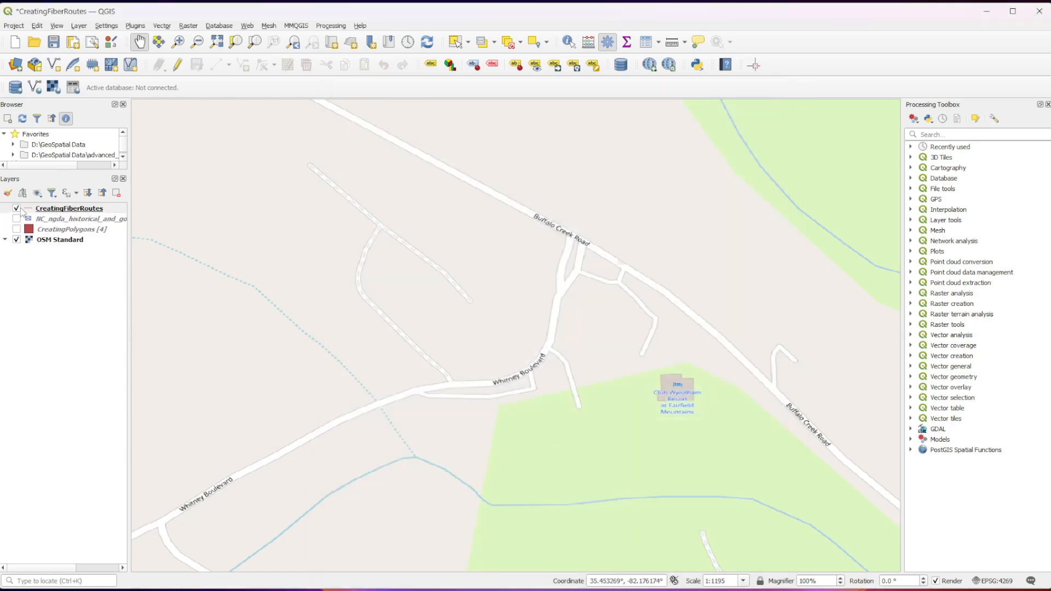
Check the attribute table of the CreatingFiberRoutes layer and close it
right_click(77, 212)
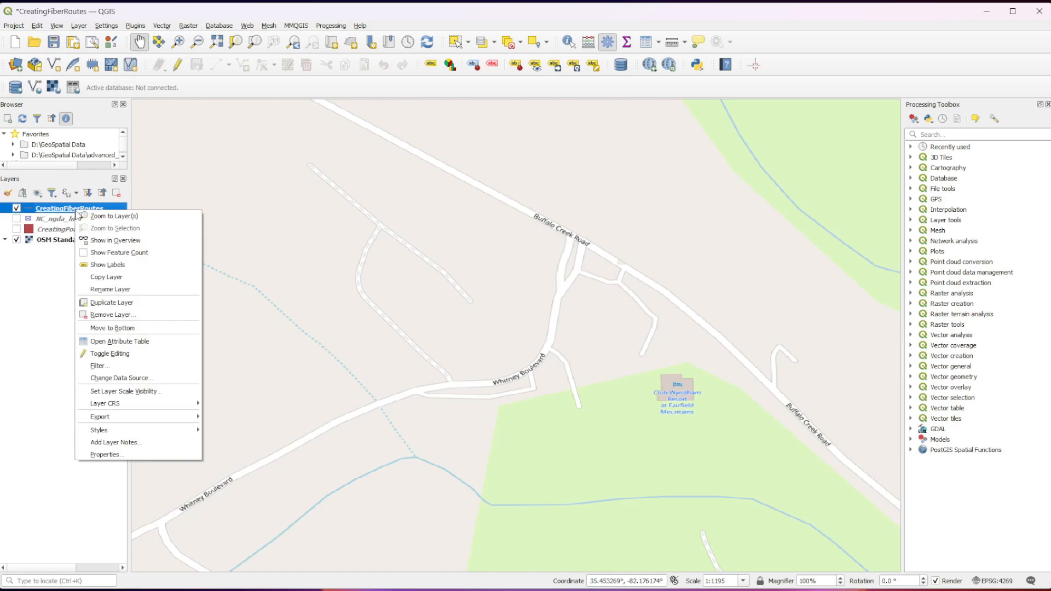
click(154, 346)
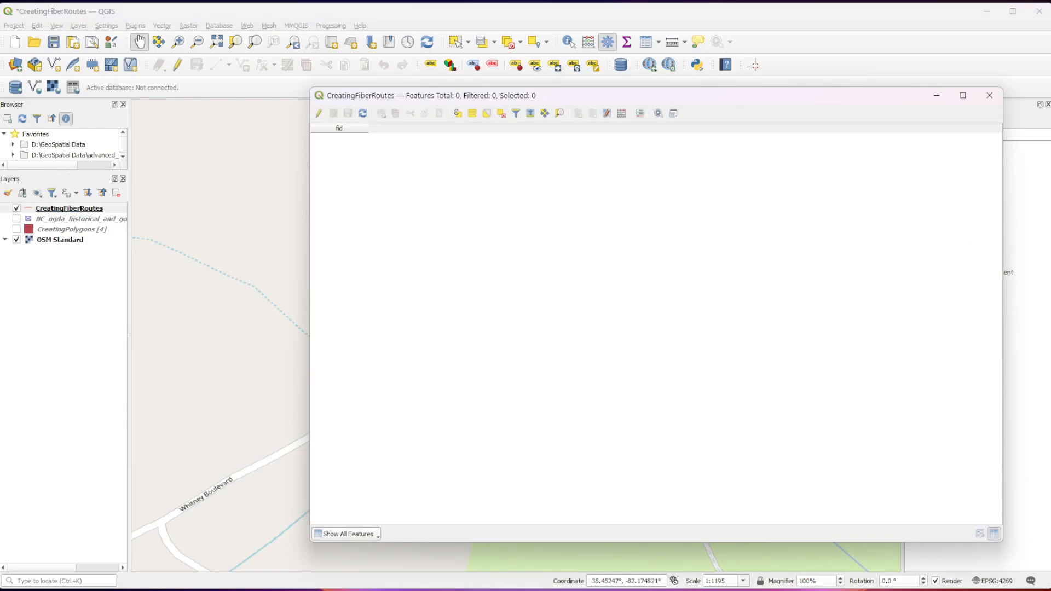
click(989, 96)
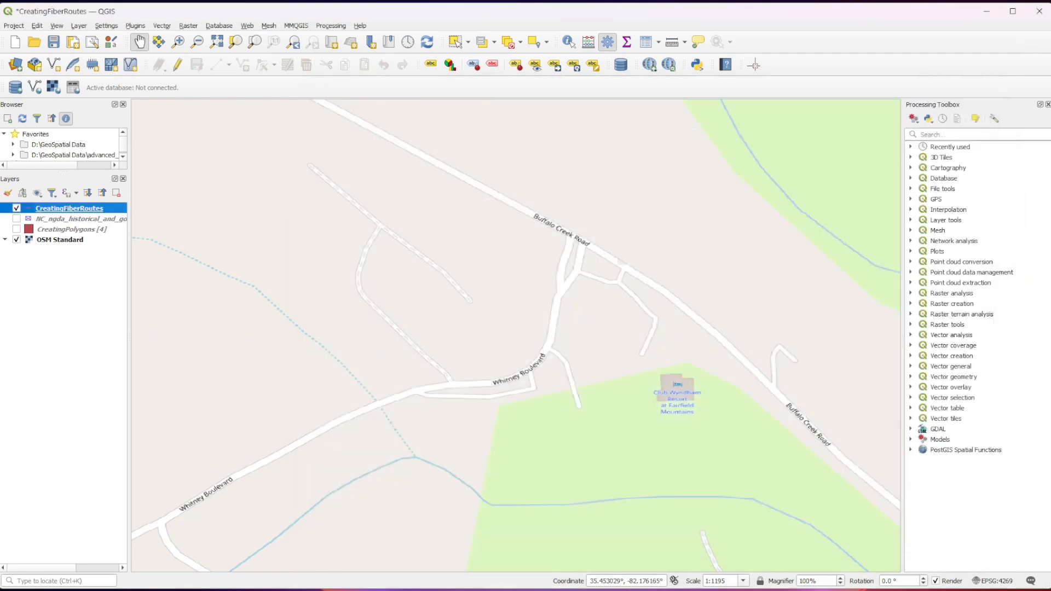
Enable editing on the CreatingFiberRoutes layer and draw a line feature along Buffalo Creek Road, keeping the autogenerated feature ID
click(177, 66)
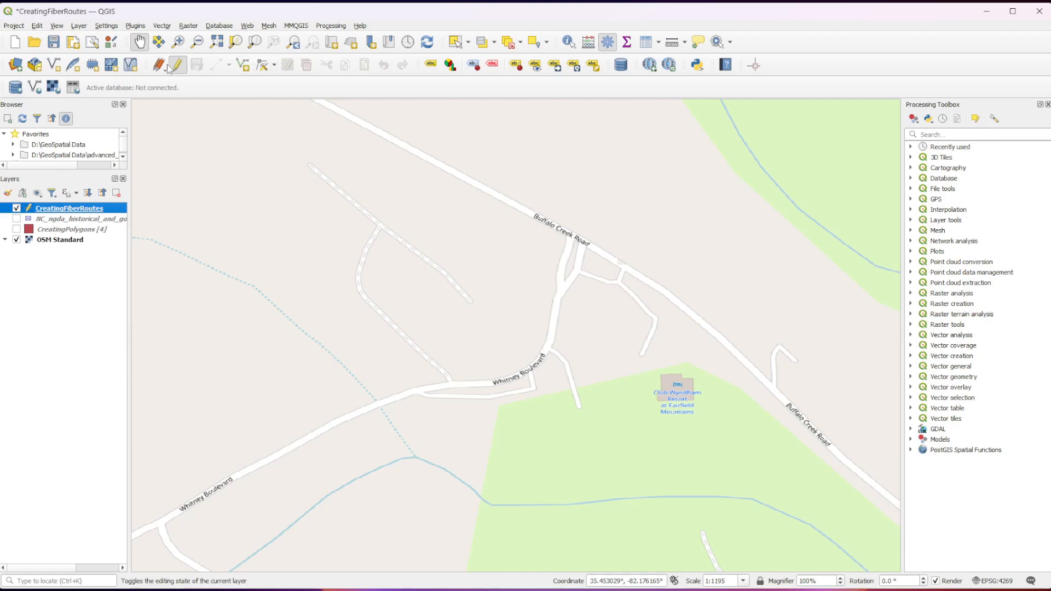
click(239, 69)
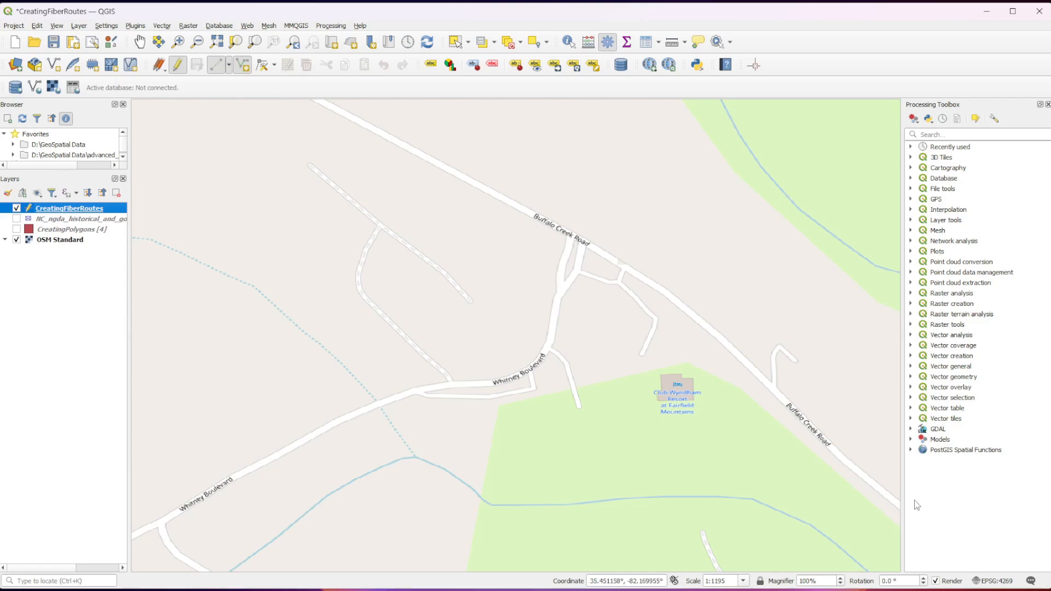
drag(361, 122, 231, 102)
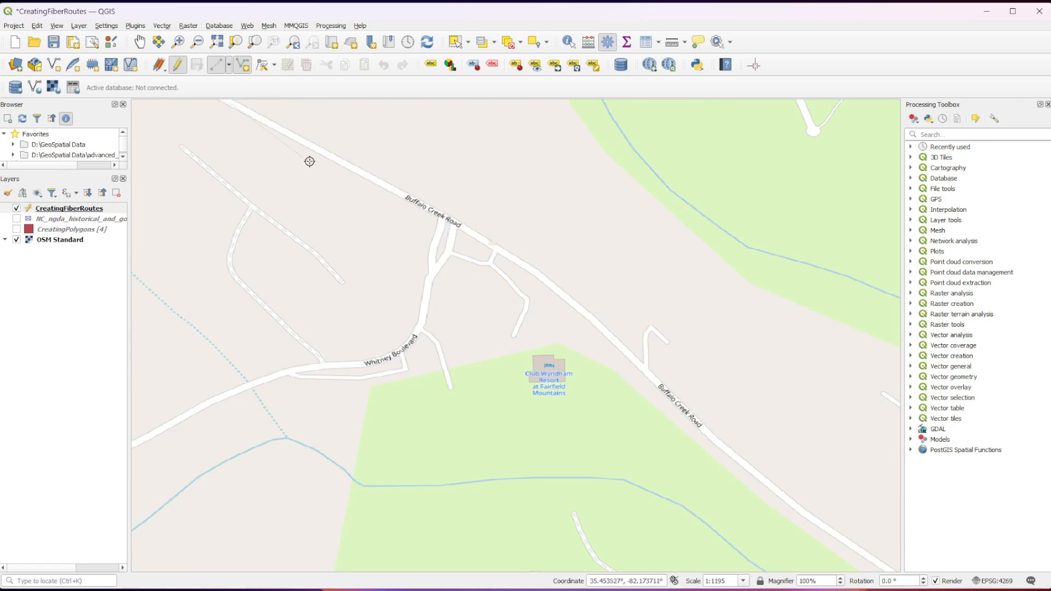
click(448, 218)
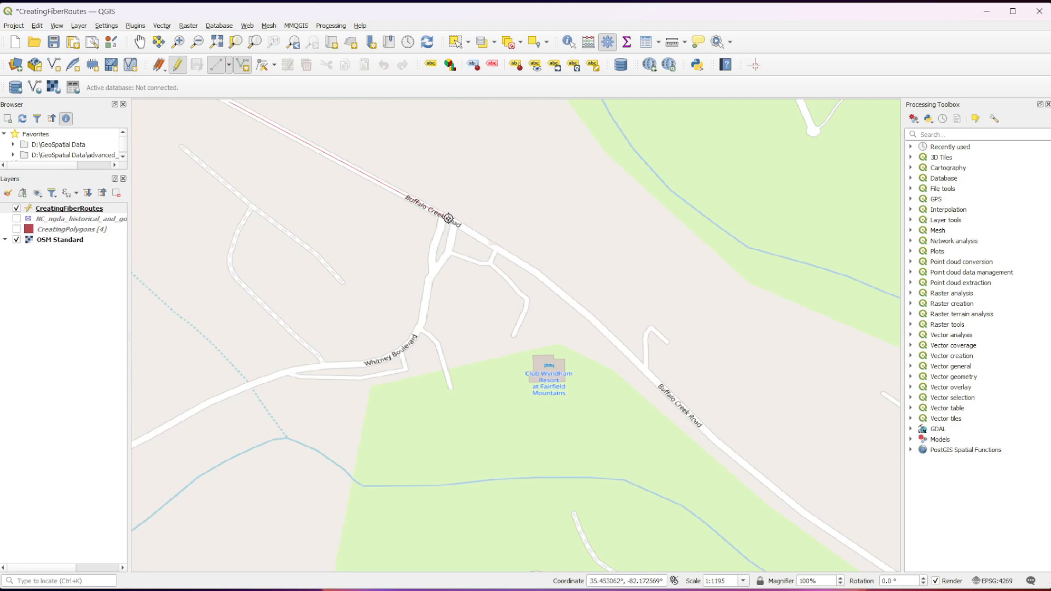
click(544, 278)
click(650, 374)
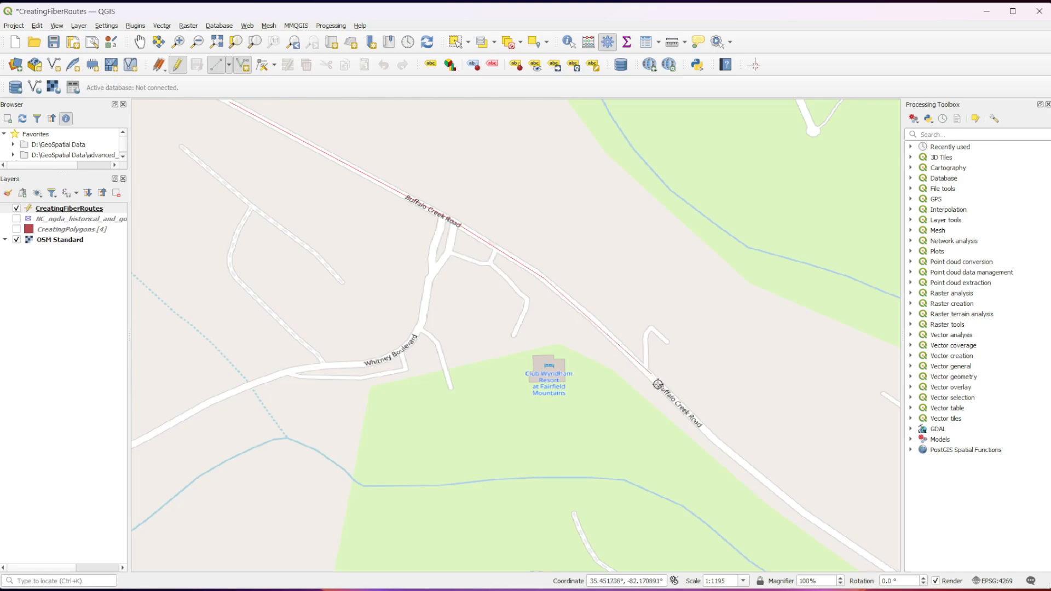
click(778, 492)
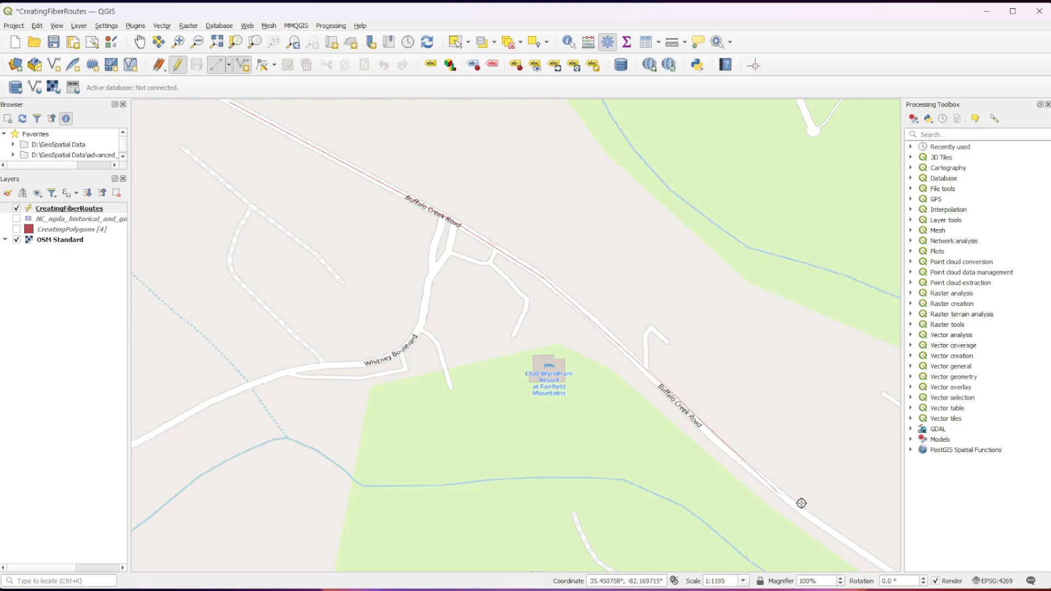
click(853, 547)
right_click(853, 440)
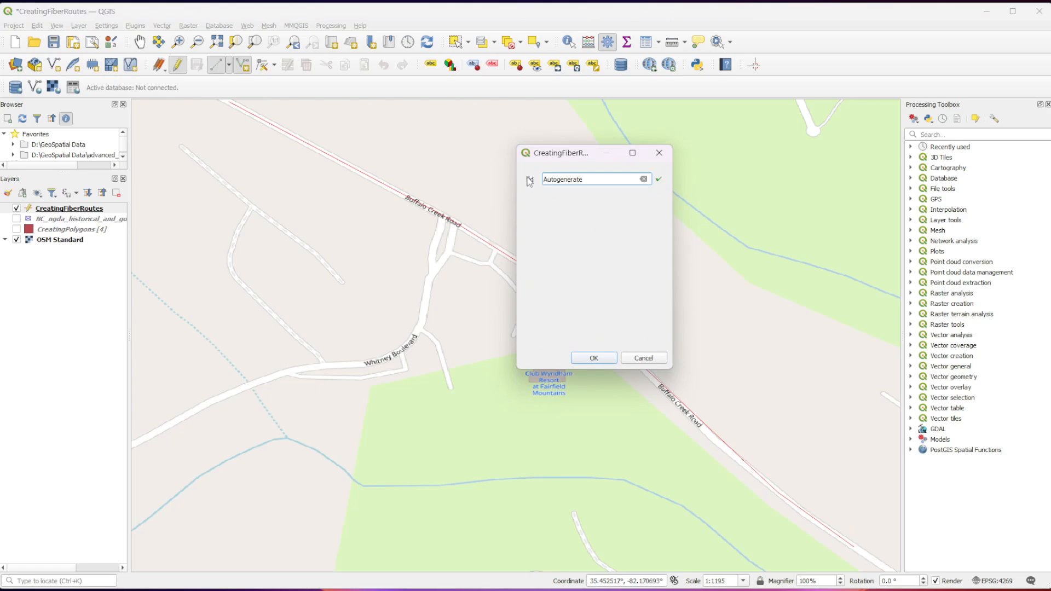
click(594, 358)
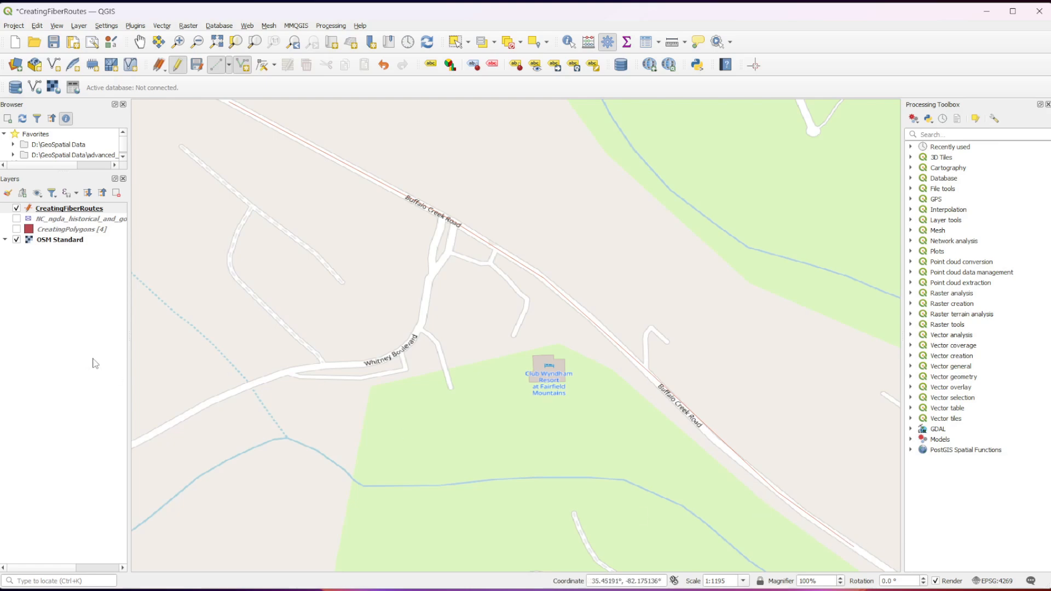
Style the CreatingFiberRoutes layer with the topo main road line symbol and apply it
right_click(92, 211)
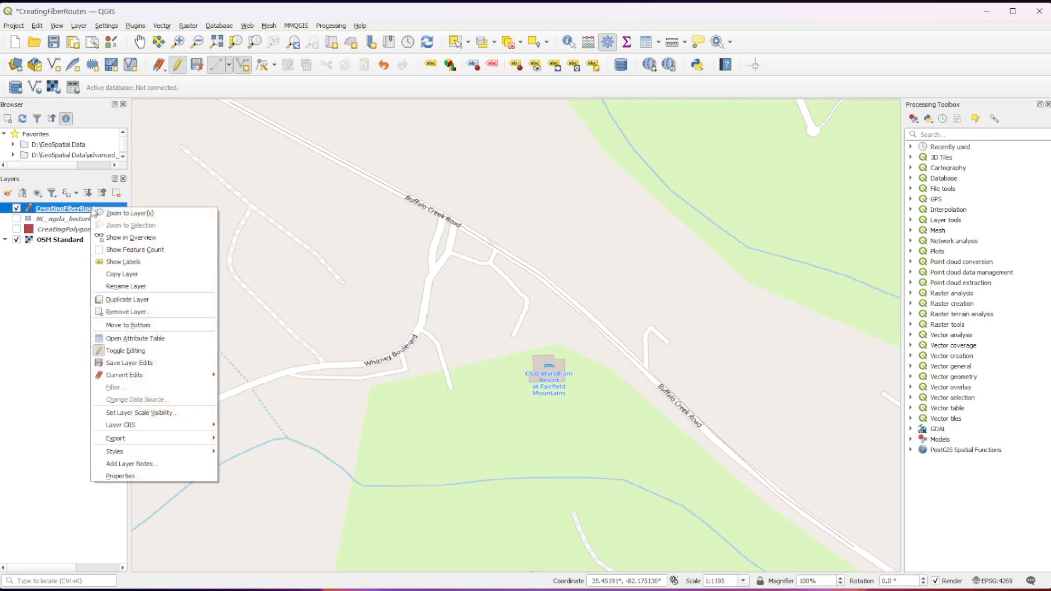
click(122, 476)
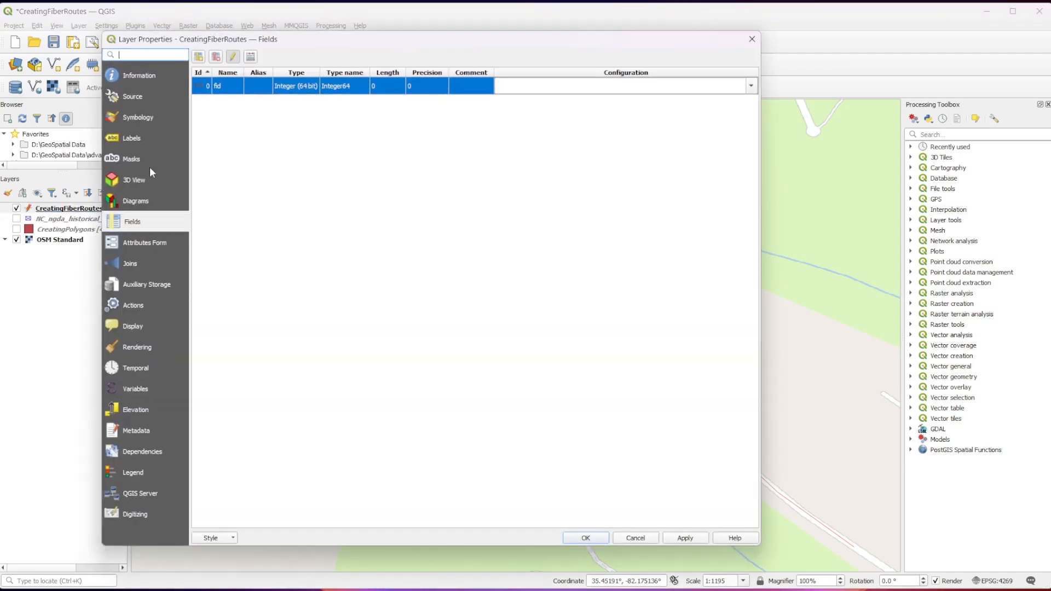
click(144, 119)
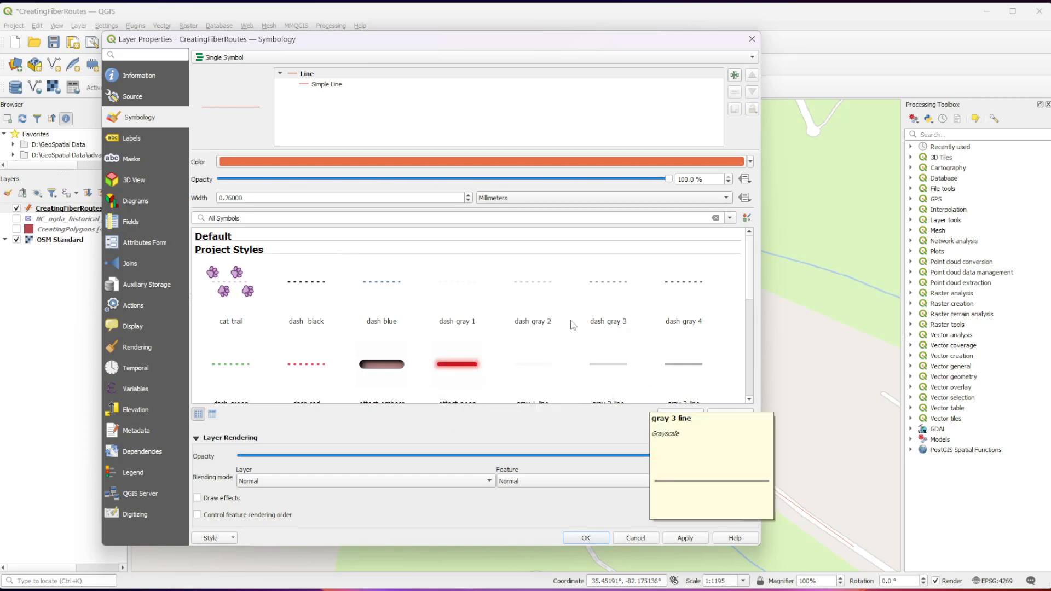
scroll(479, 362, down, 1)
scroll(352, 363, down, 1)
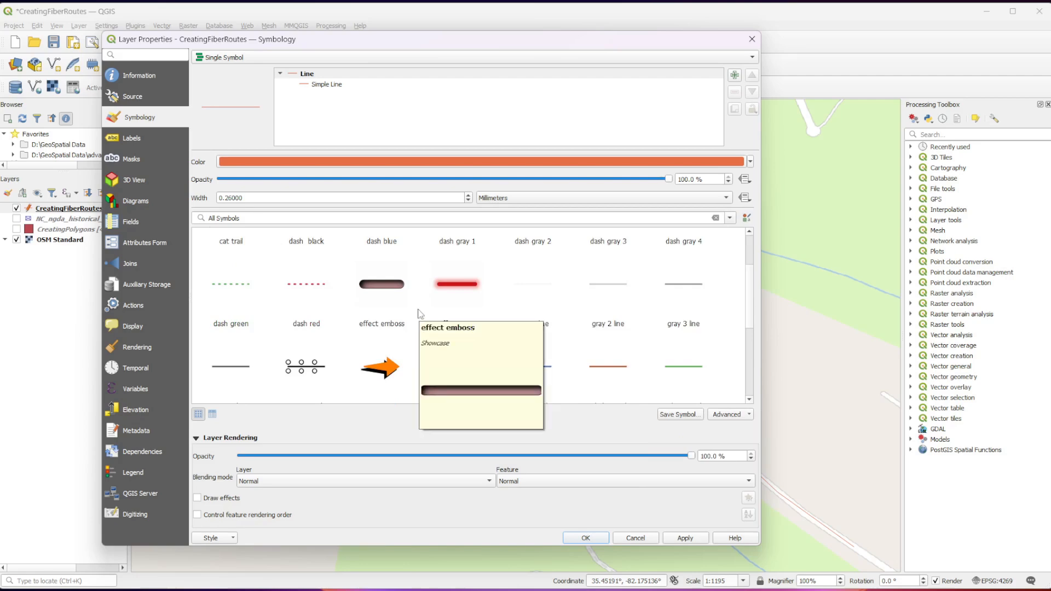
scroll(412, 300, down, 2)
scroll(411, 300, down, 3)
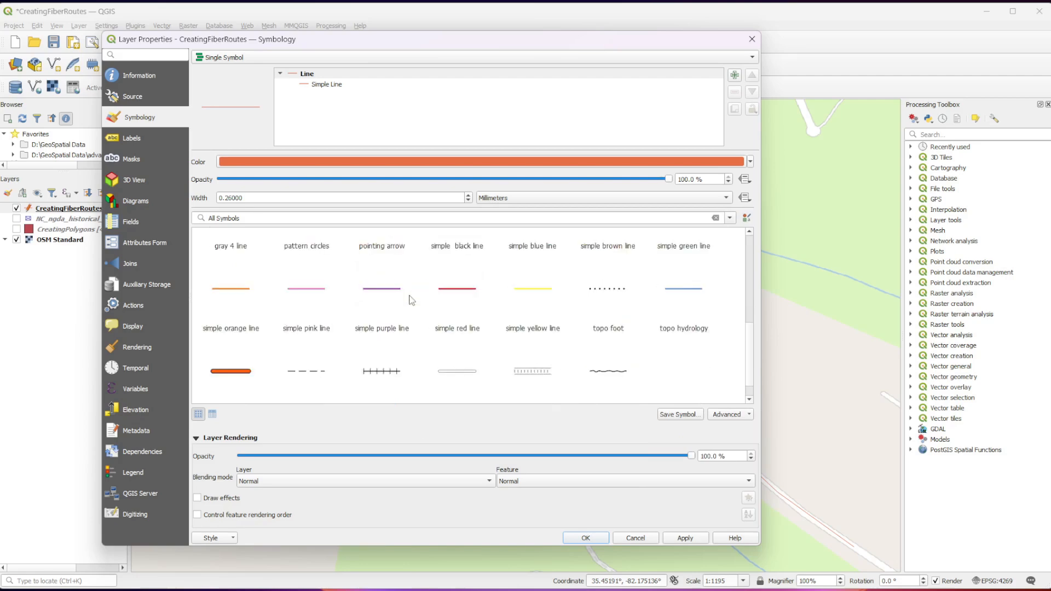
click(222, 357)
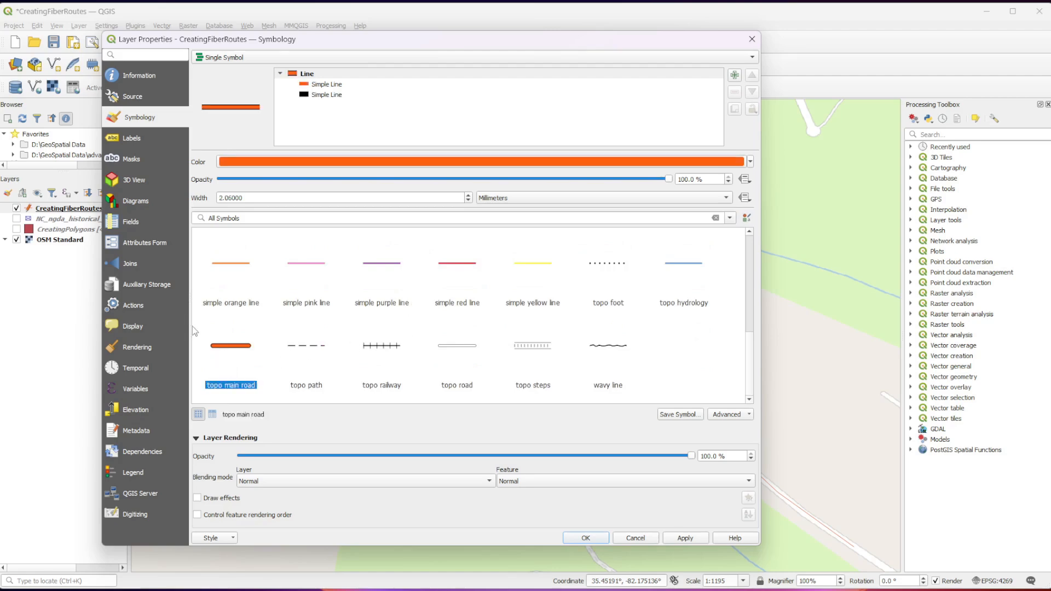
click(669, 540)
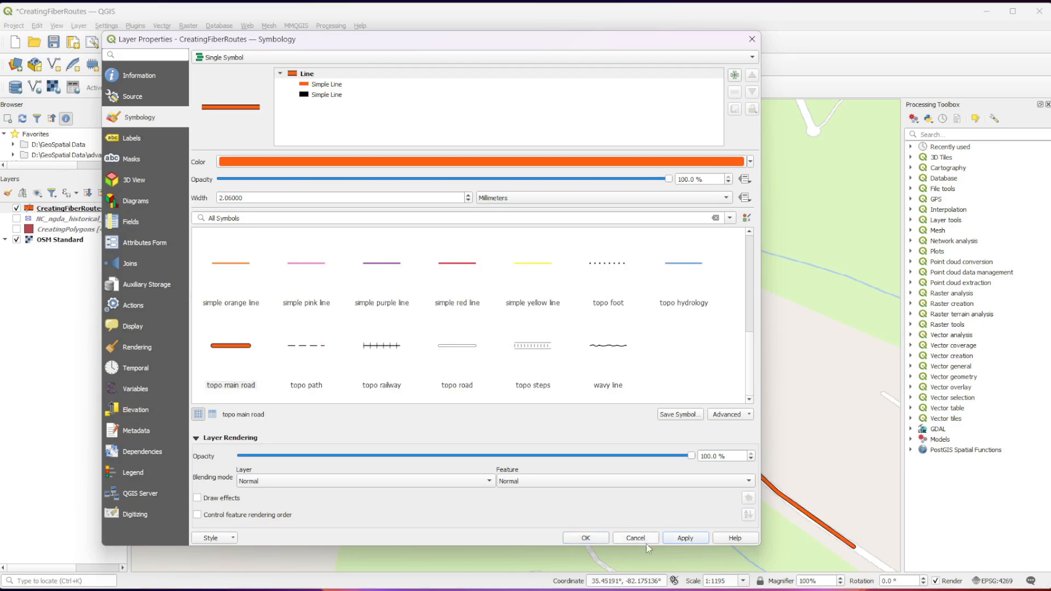
click(595, 540)
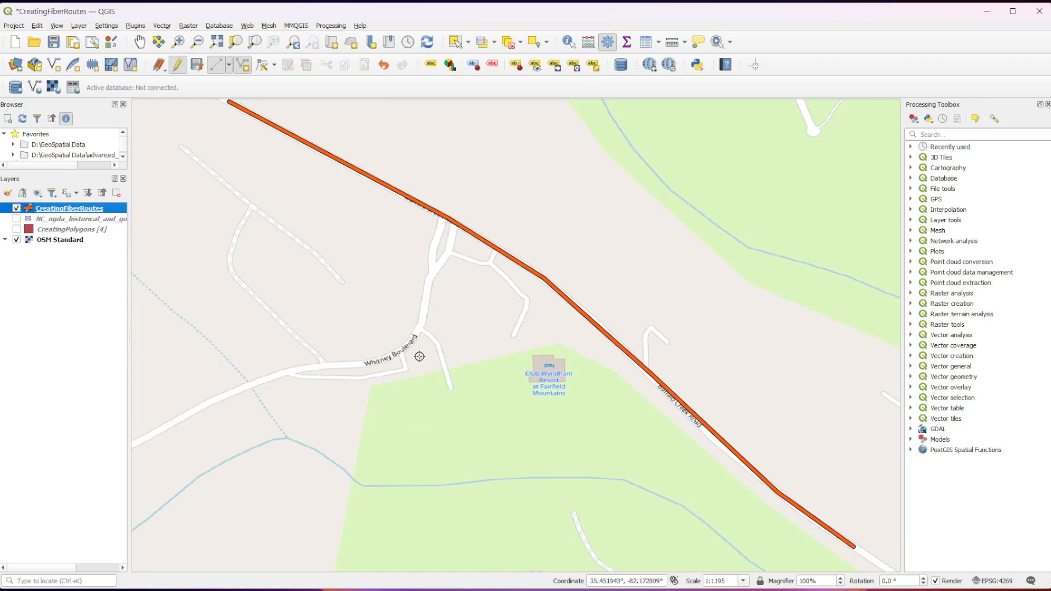
Draw a branch line from Buffalo Creek Road along the side road to the Club Wyndham Resort building, keeping the autogenerated feature ID
scroll(414, 300, up, 1)
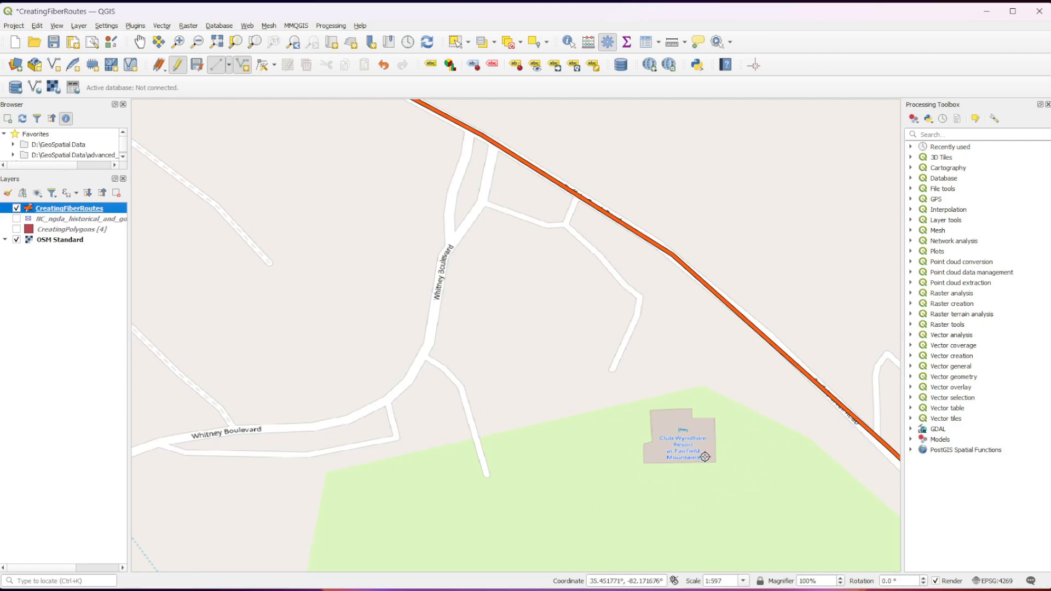
scroll(562, 330, up, 1)
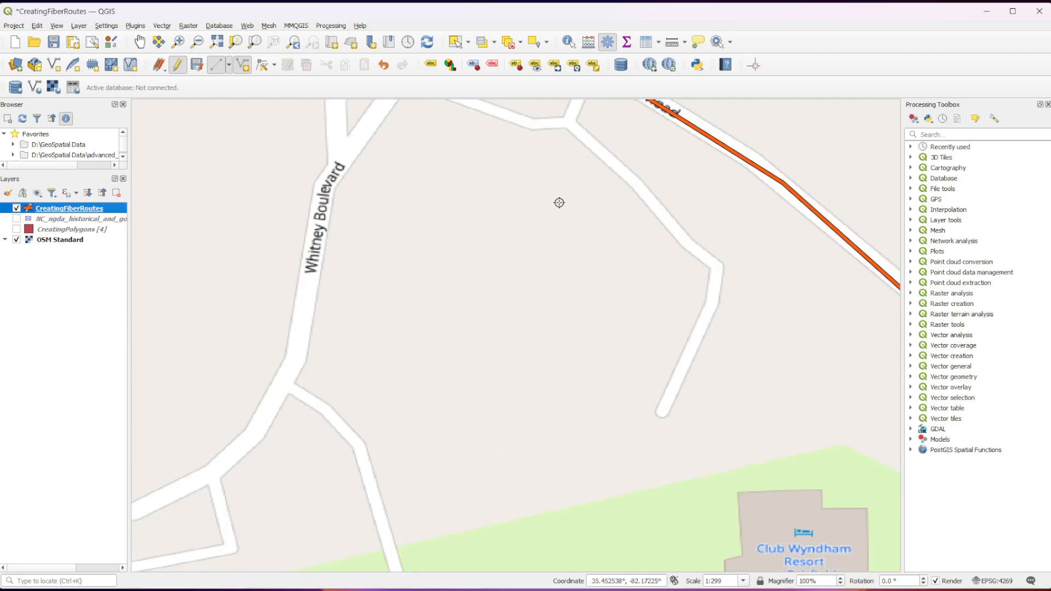
drag(560, 204, 528, 439)
scroll(496, 320, up, 1)
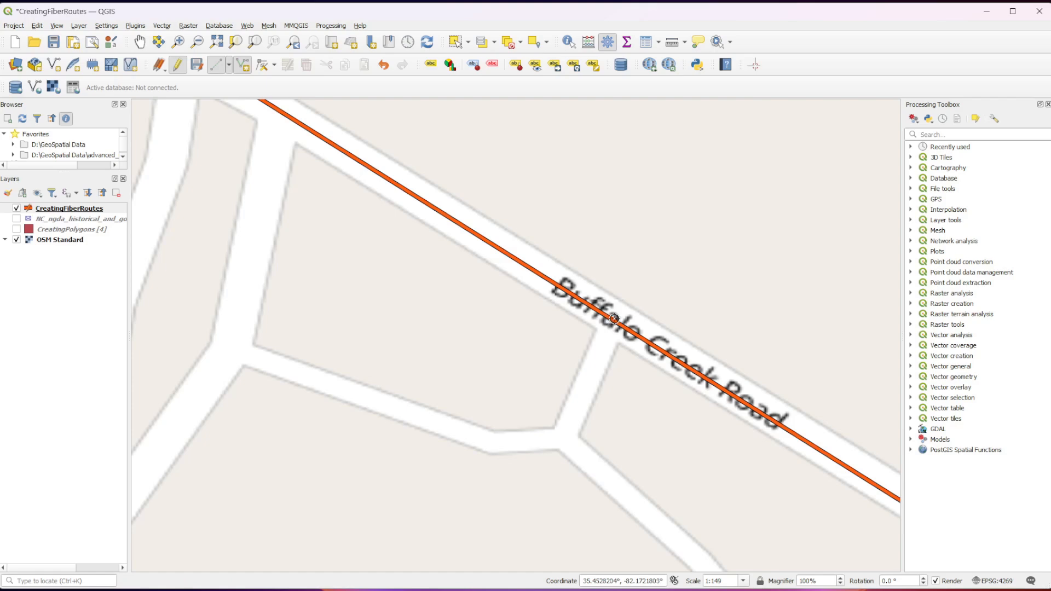
click(615, 321)
scroll(562, 438, down, 2)
drag(559, 458, 430, 224)
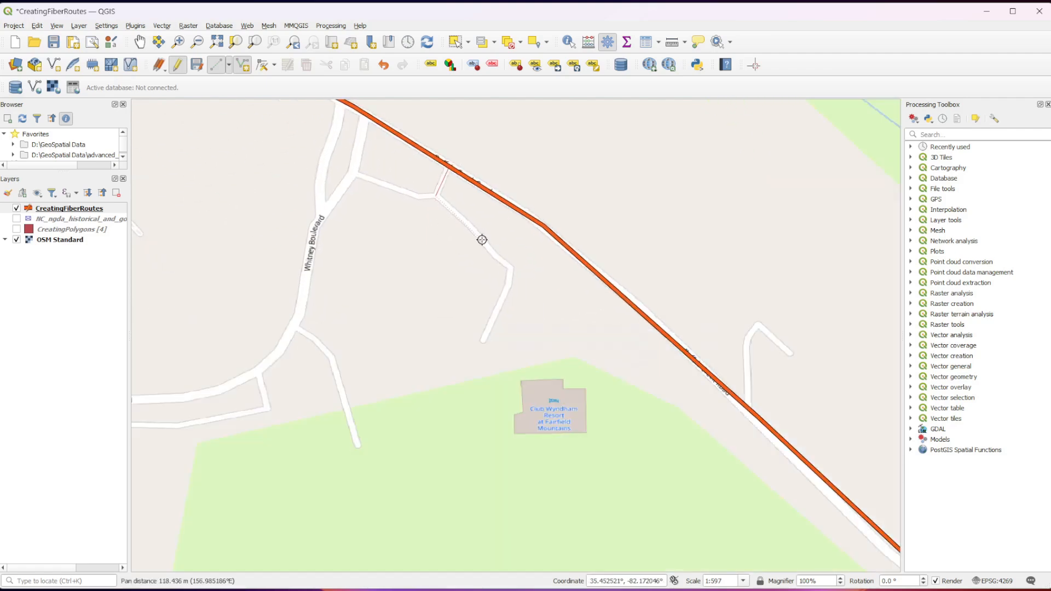
click(512, 268)
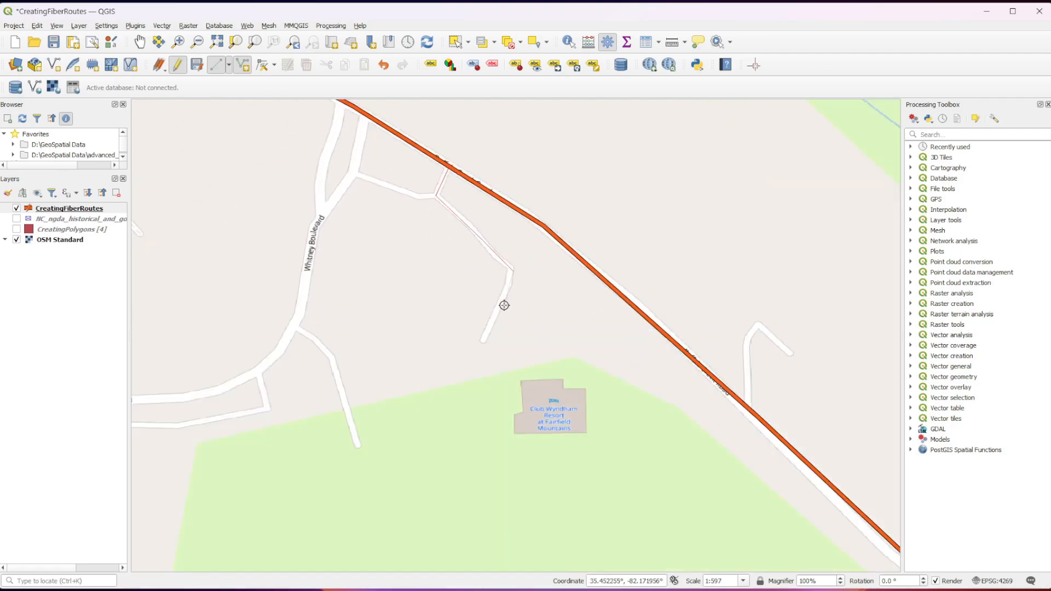
click(500, 302)
click(483, 339)
click(526, 386)
right_click(494, 441)
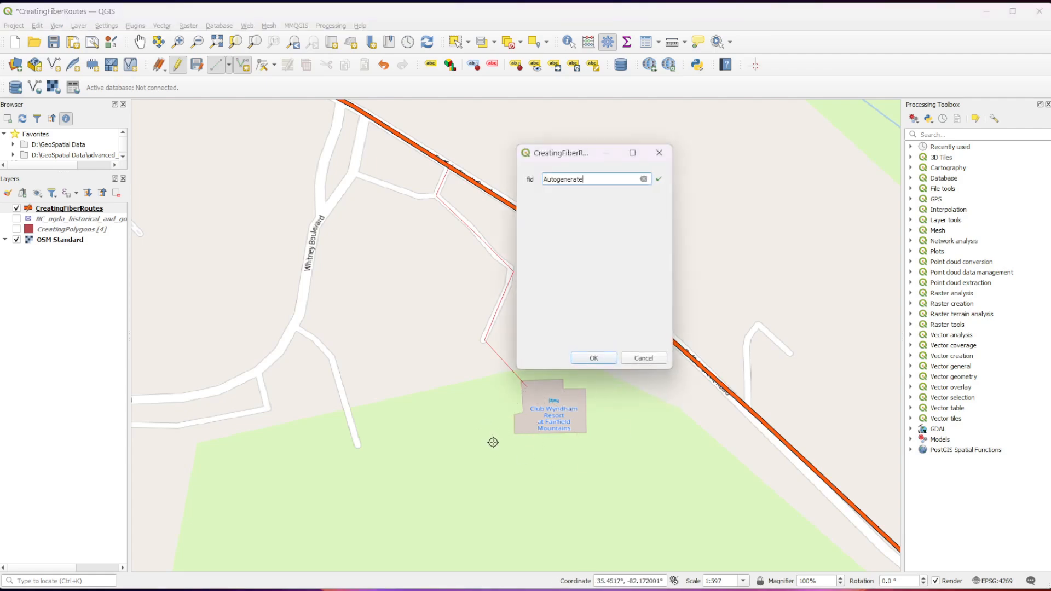
click(594, 358)
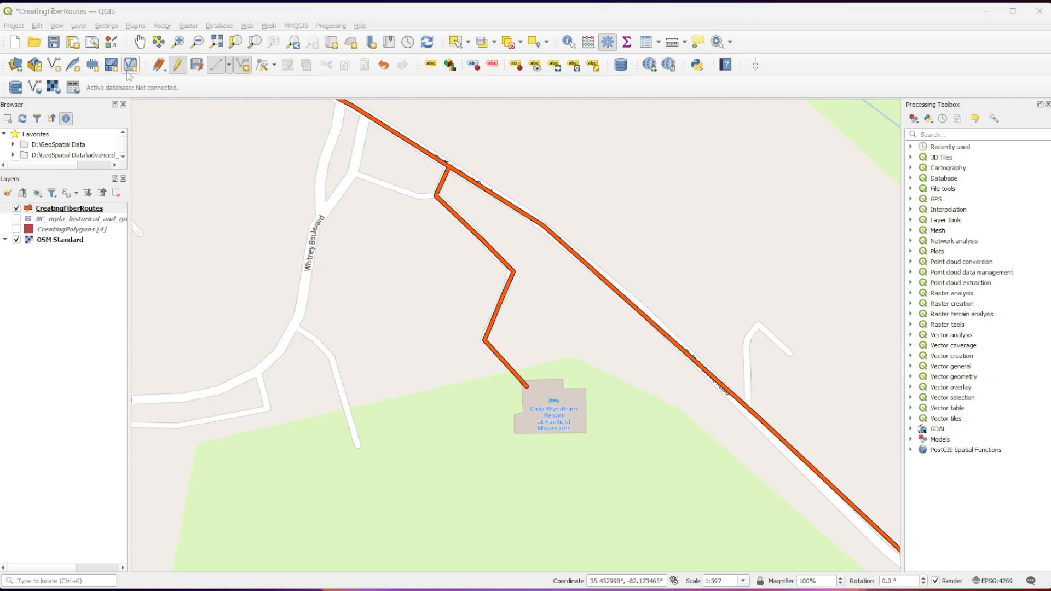
Stop editing the CreatingFiberRoutes layer with its changes saved, and save the project
click(181, 70)
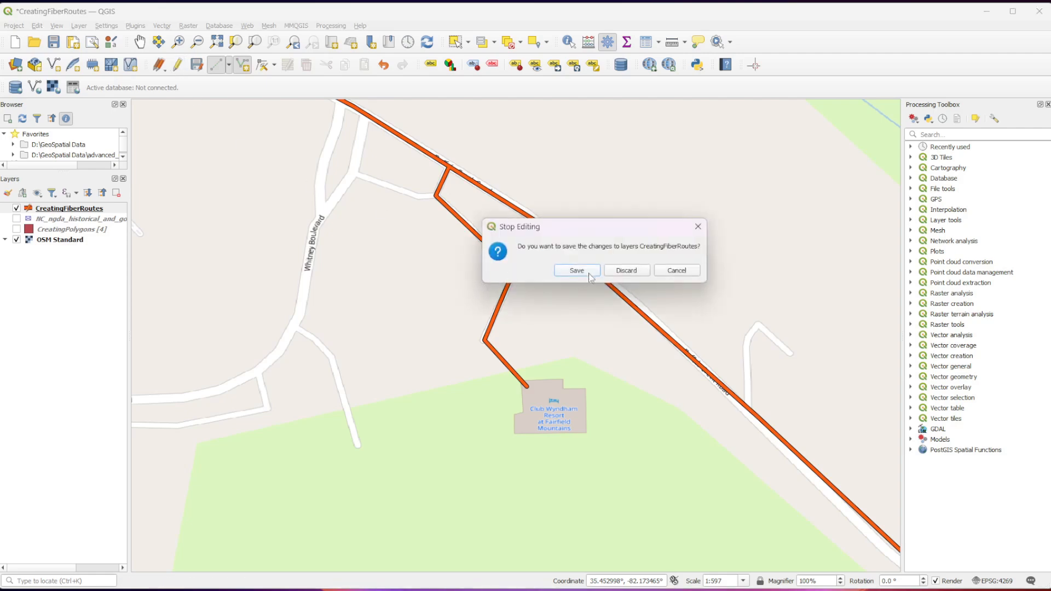
click(53, 42)
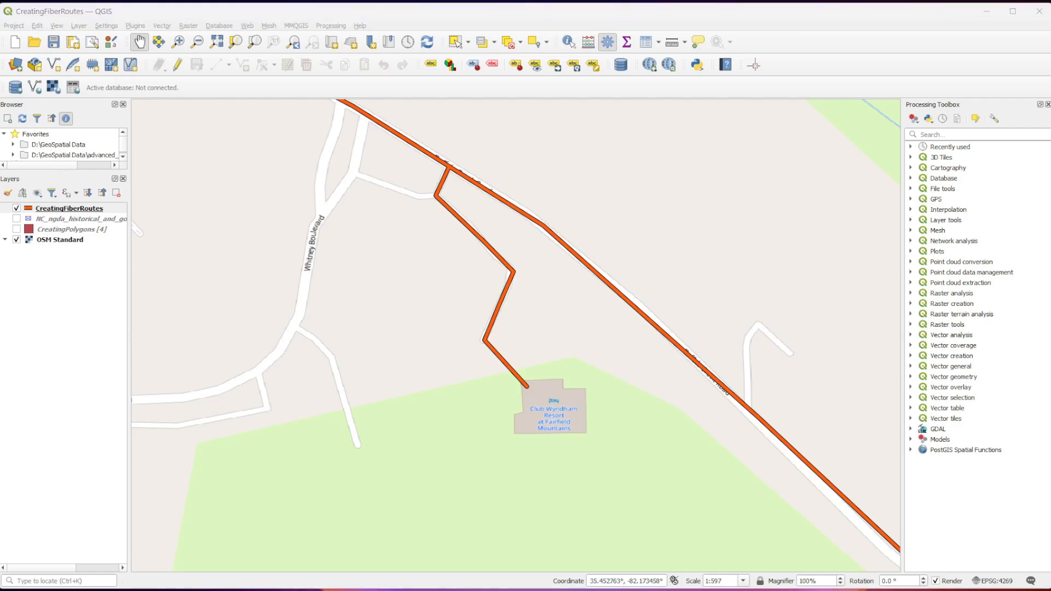
Check the features in the CreatingFiberRoutes attribute table and close it
right_click(68, 213)
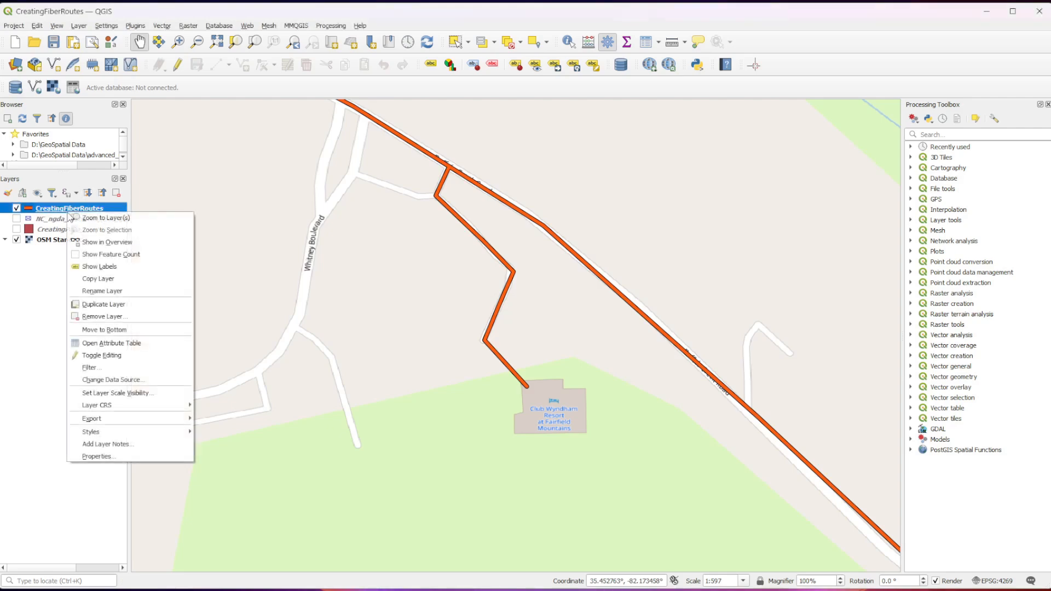
click(114, 347)
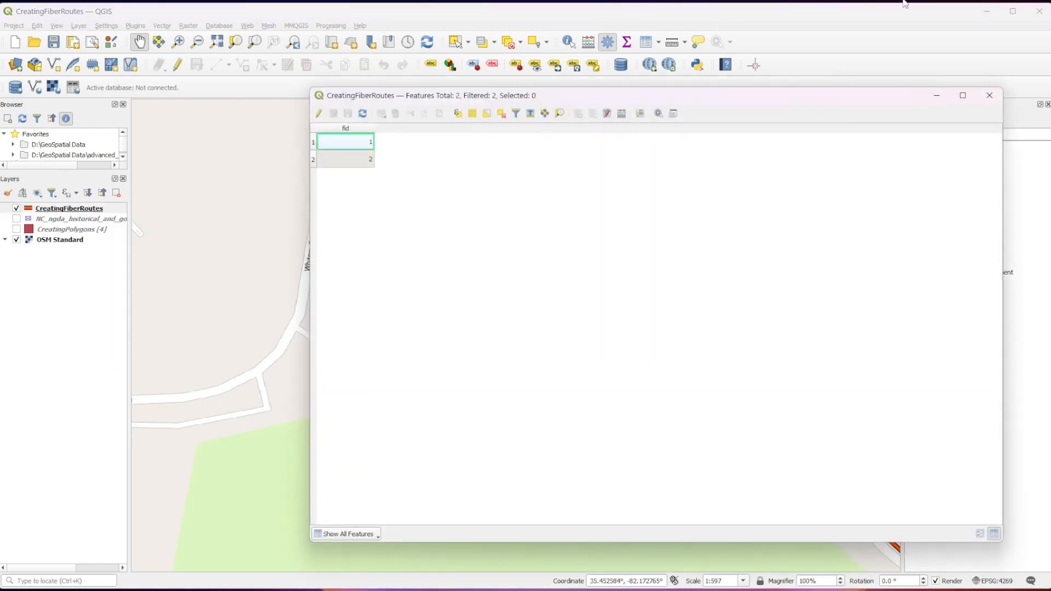
click(988, 96)
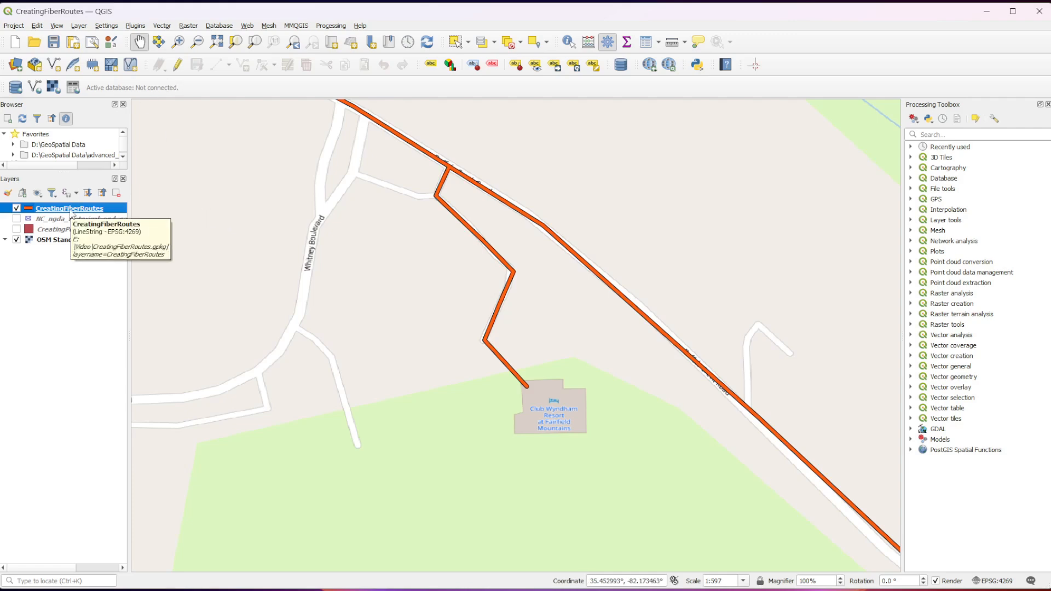
Open the field settings in the CreatingFiberRoutes layer properties and enable editing there
right_click(72, 212)
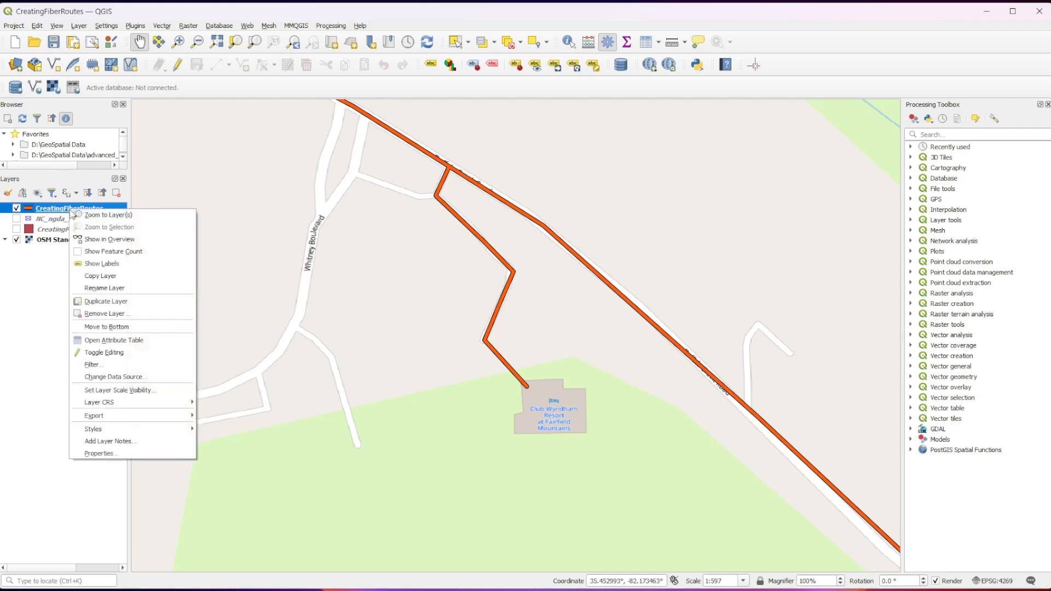
click(99, 454)
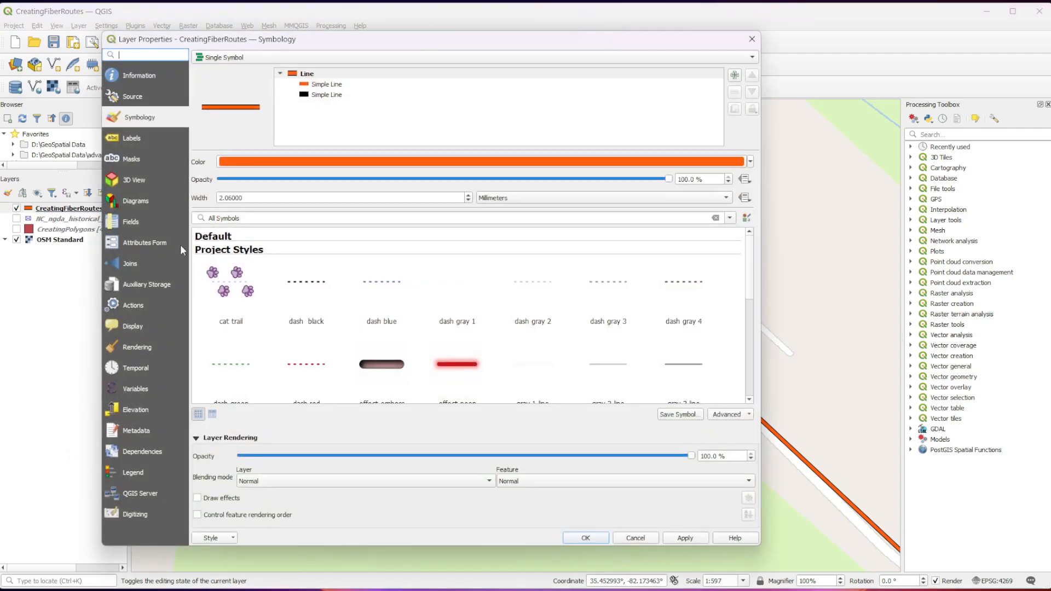
click(125, 226)
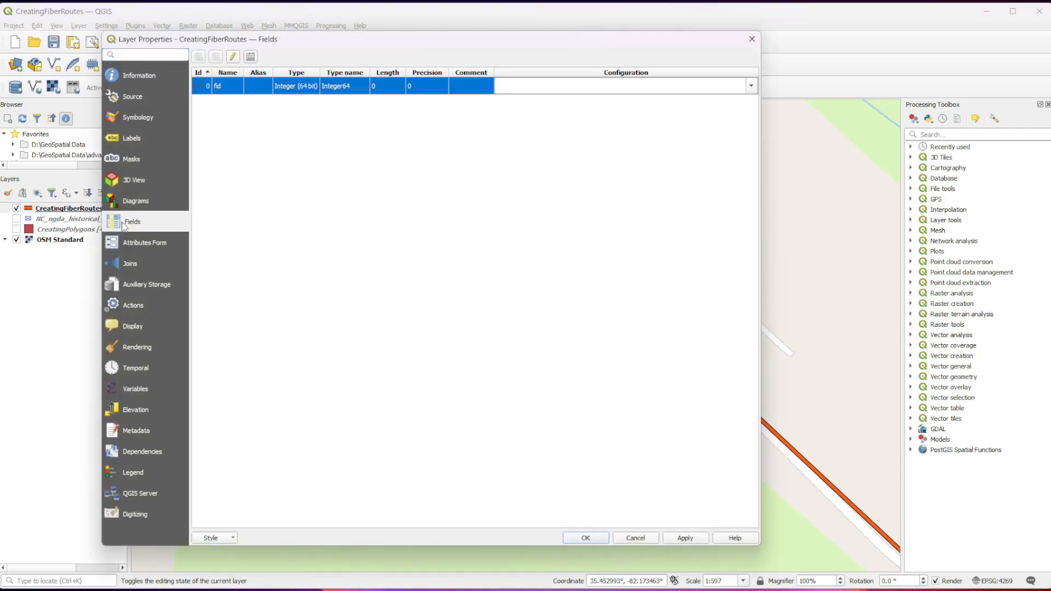
click(266, 243)
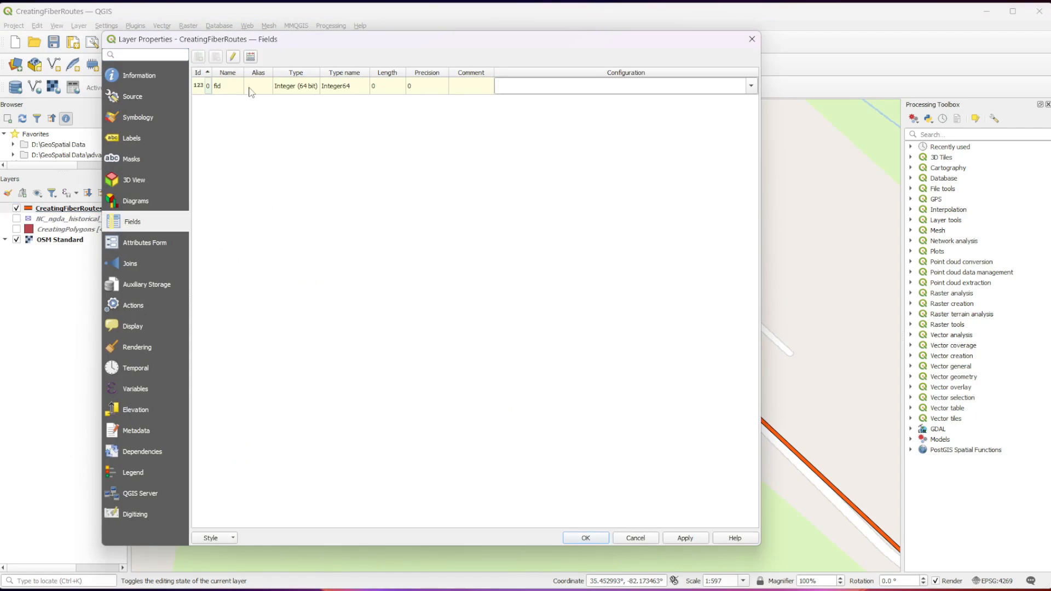
click(232, 60)
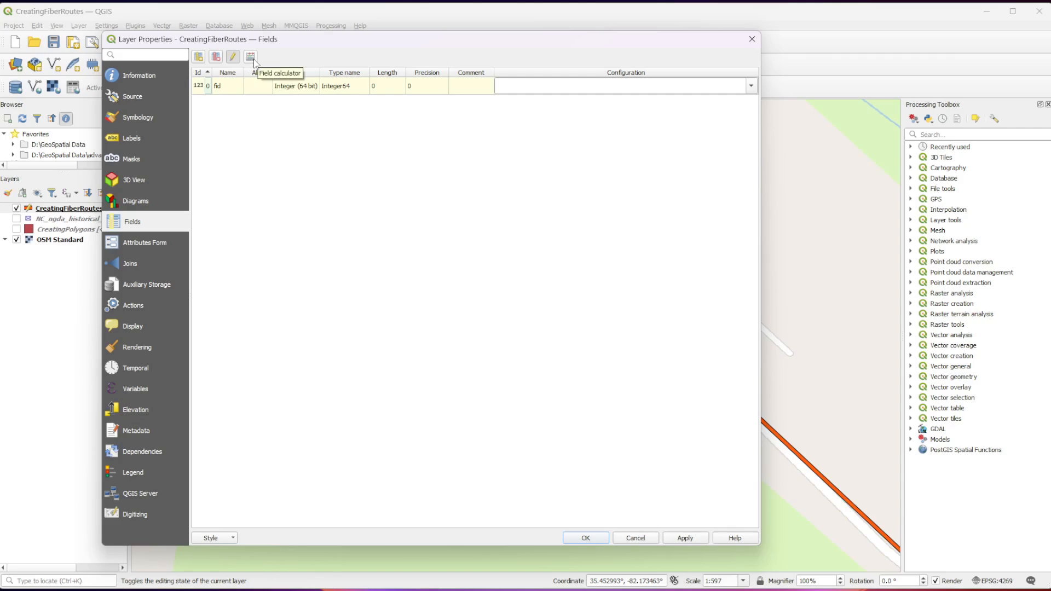
In the field calculator, define a new field named length_m of type Decimal number (real)
click(251, 58)
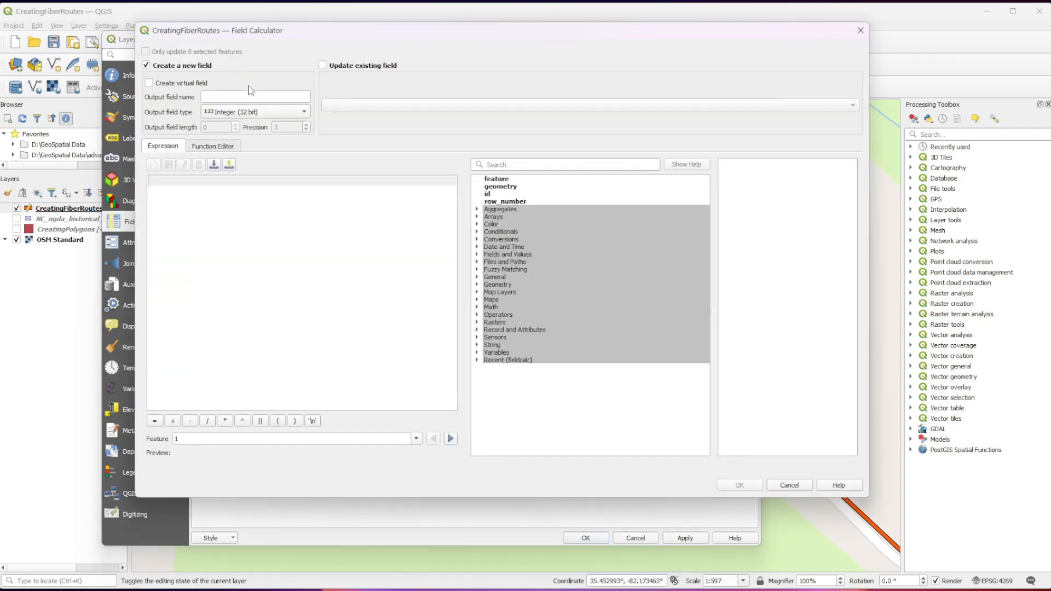
click(227, 99)
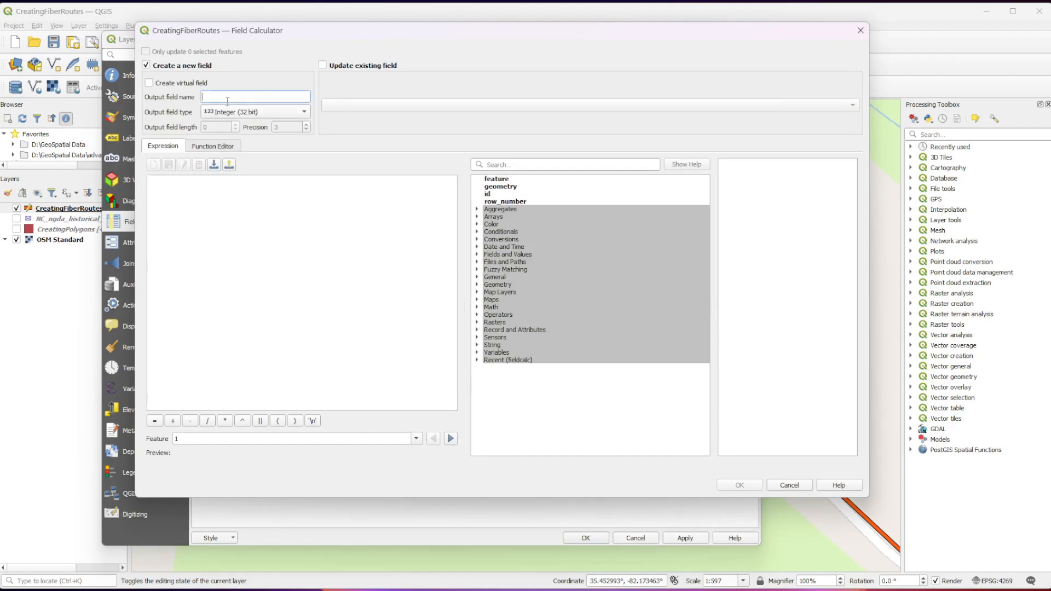
text(ght)
text(th_m)
click(303, 112)
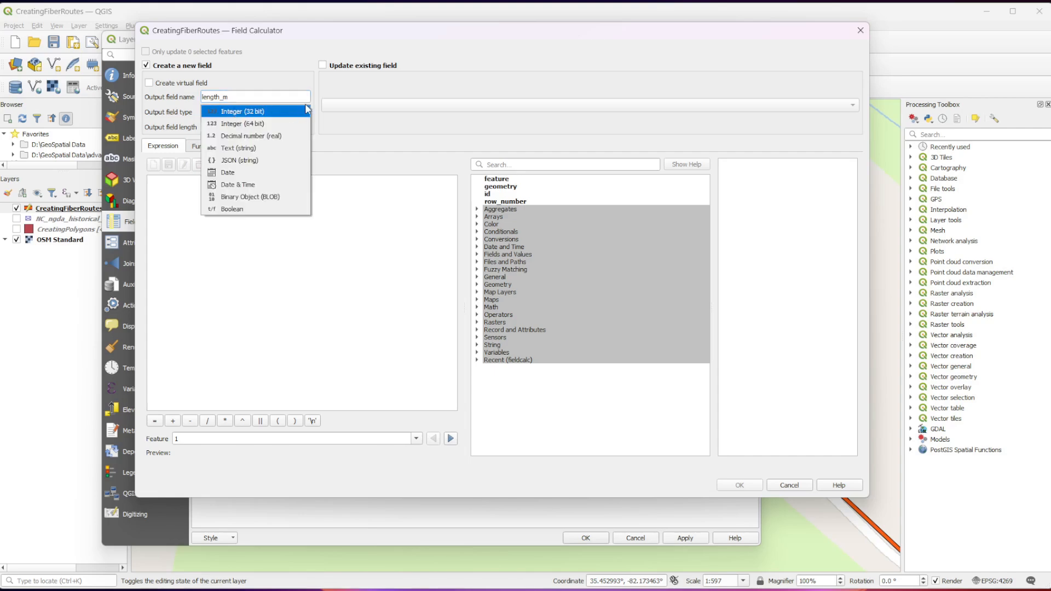
click(274, 136)
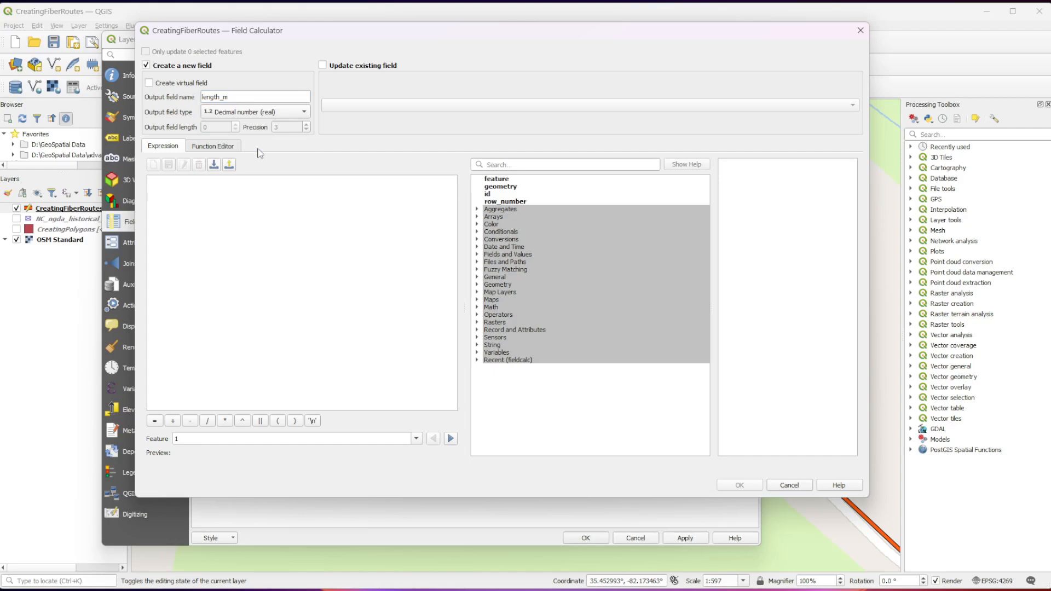
Calculate the new field with the expression $length, then apply and close the layer properties
click(303, 306)
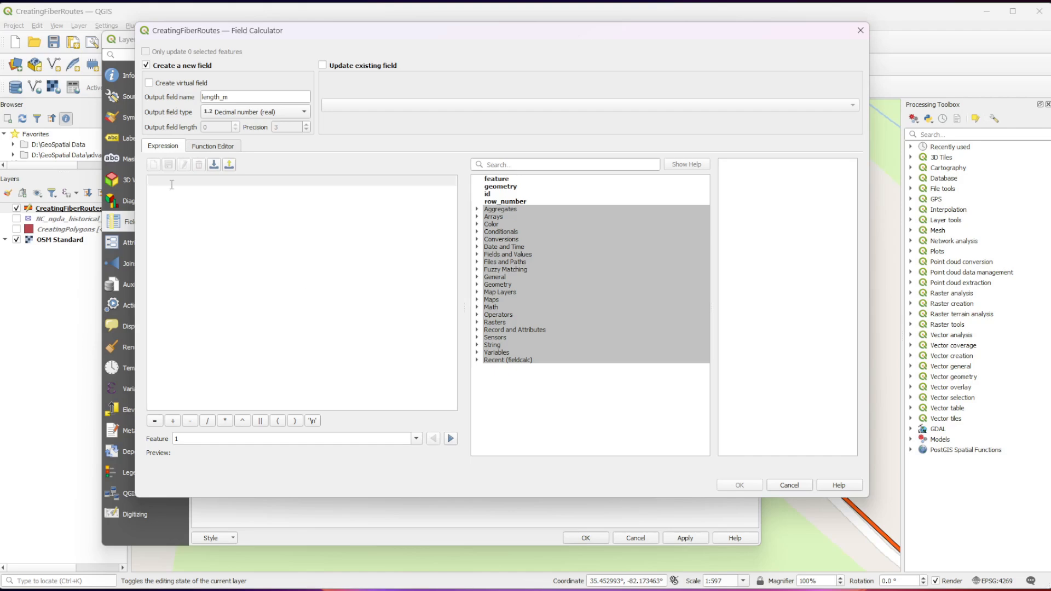
text($length)
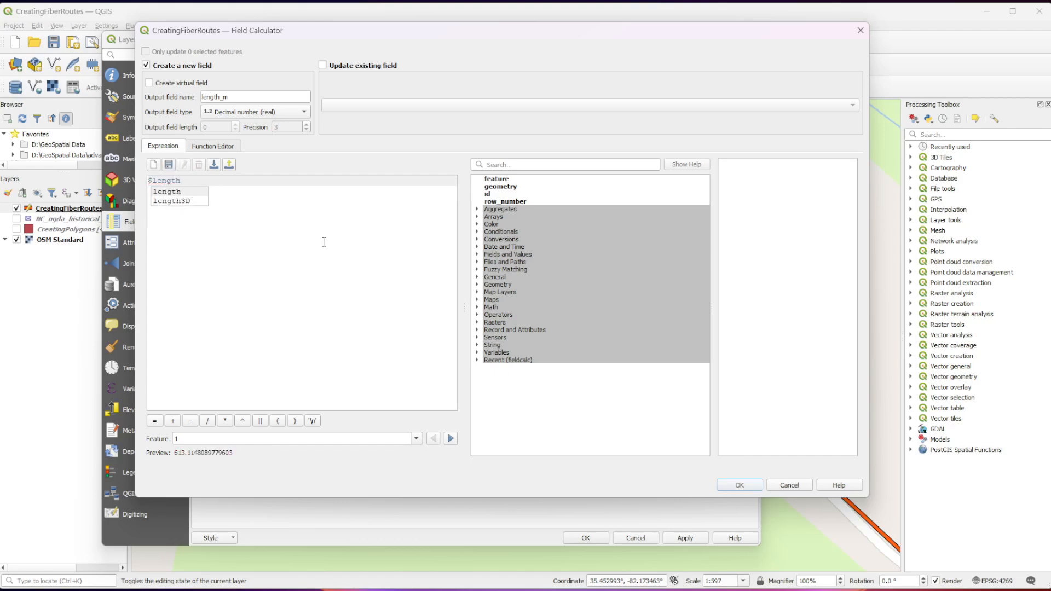
click(315, 395)
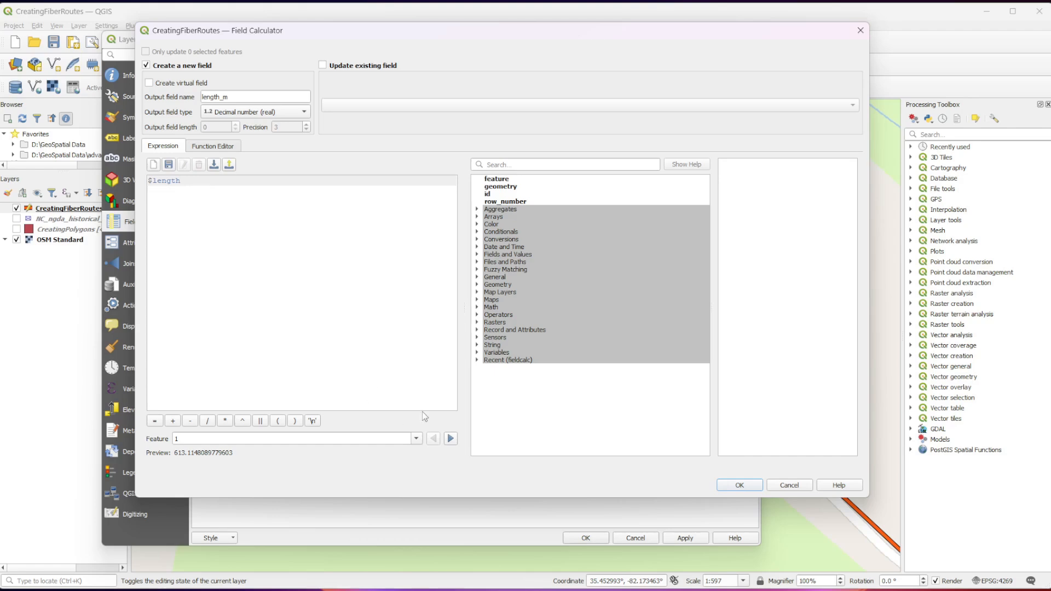
click(738, 485)
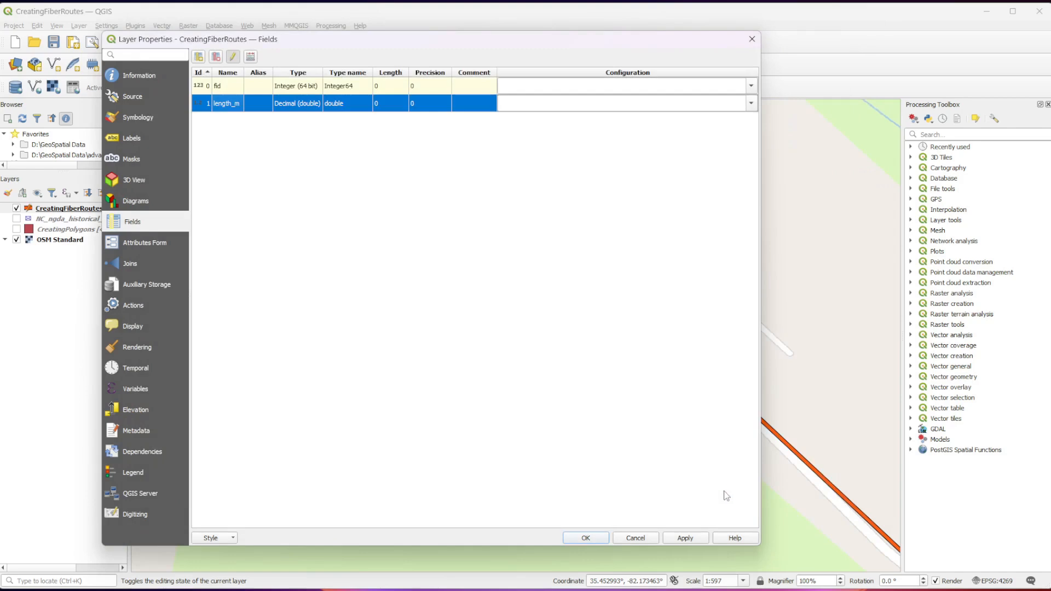
click(686, 539)
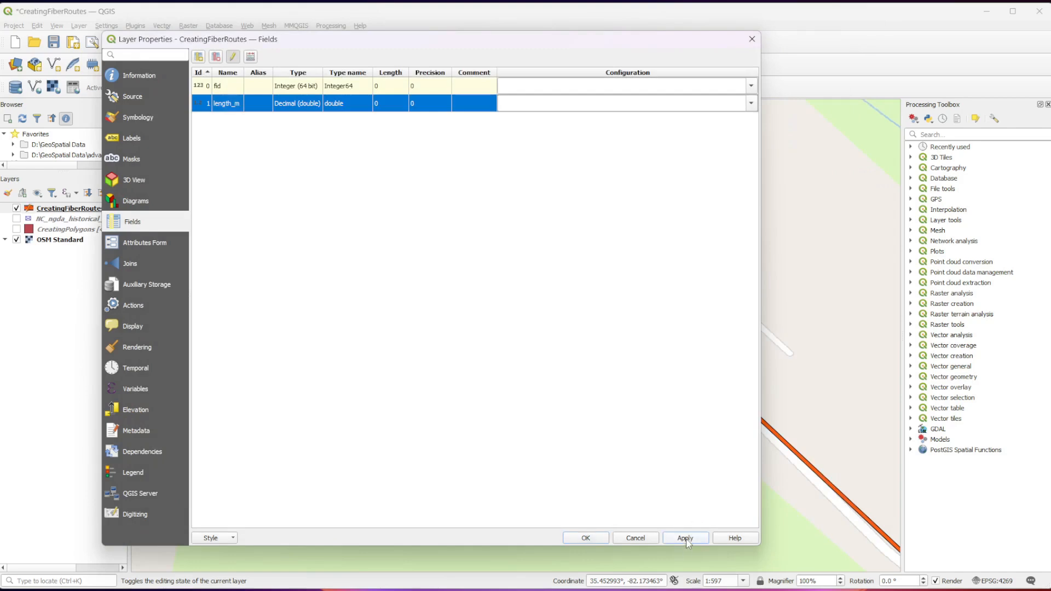
click(586, 538)
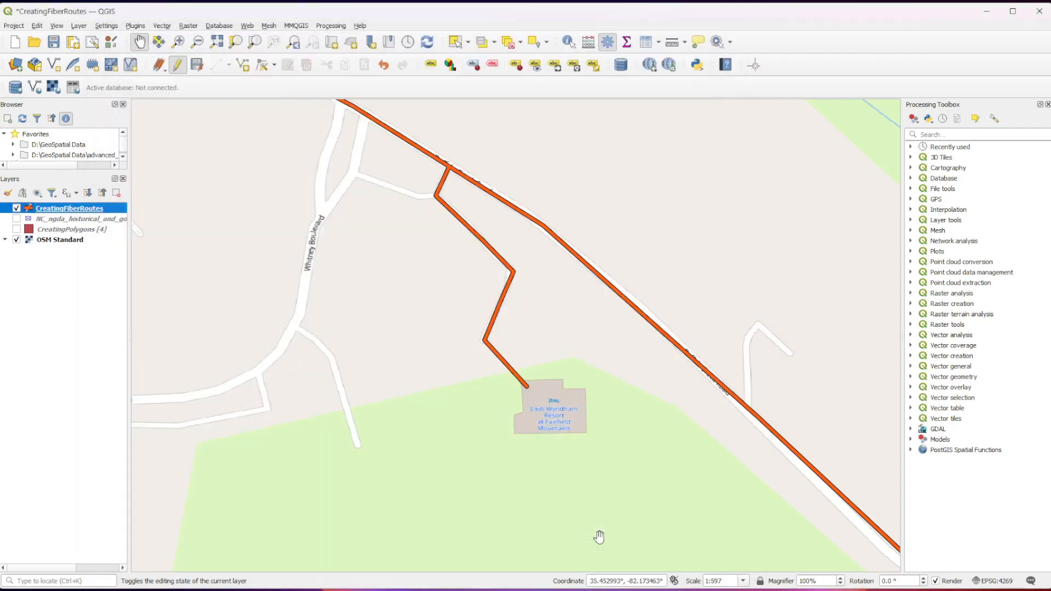
Stop editing CreatingFiberRoutes with its changes saved and check each route's full length_m value in the attribute table
click(177, 67)
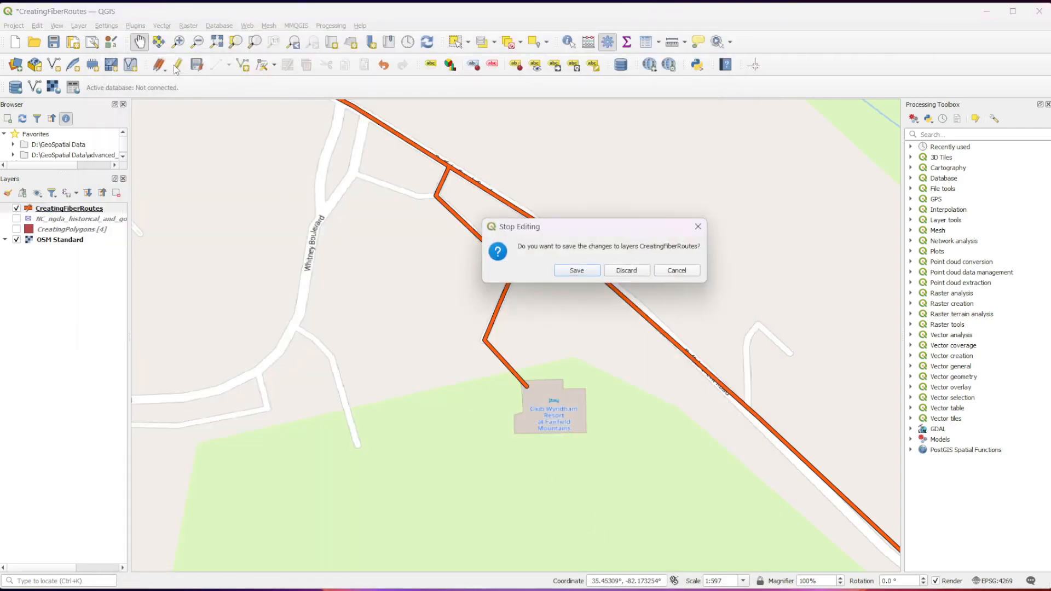
click(570, 269)
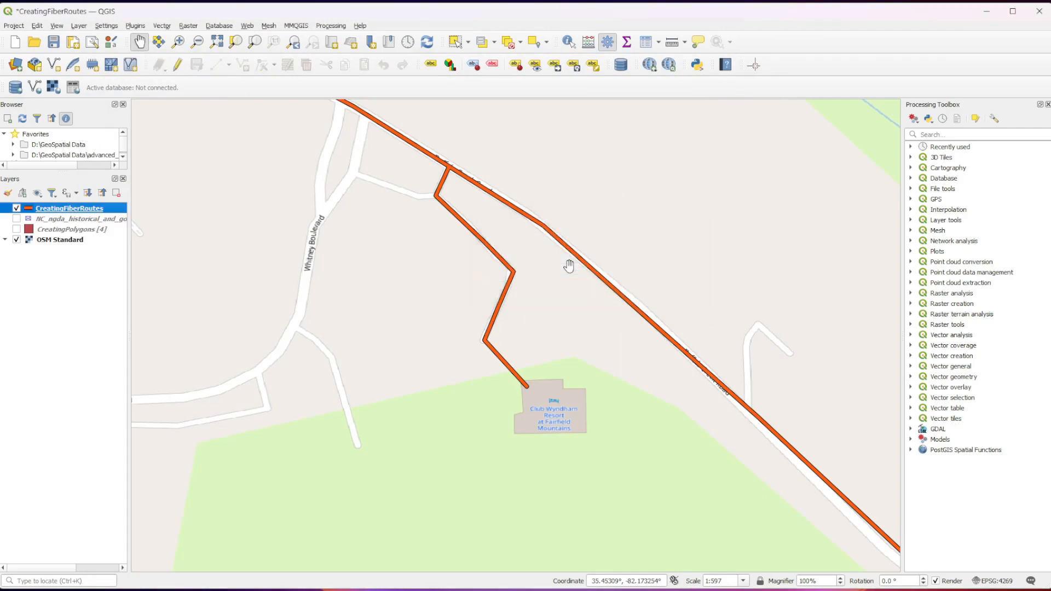
right_click(98, 209)
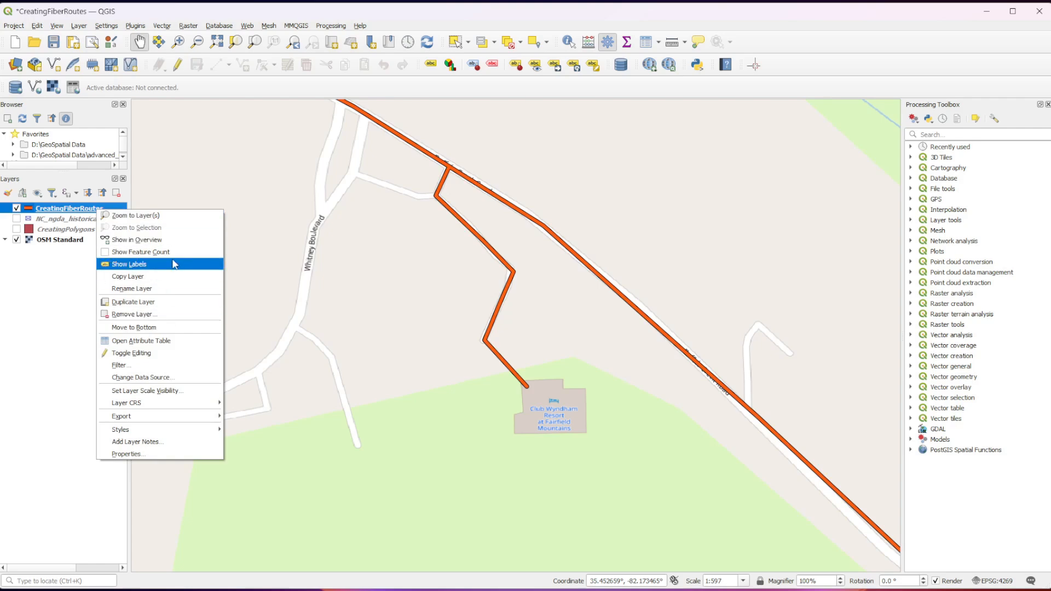
click(186, 340)
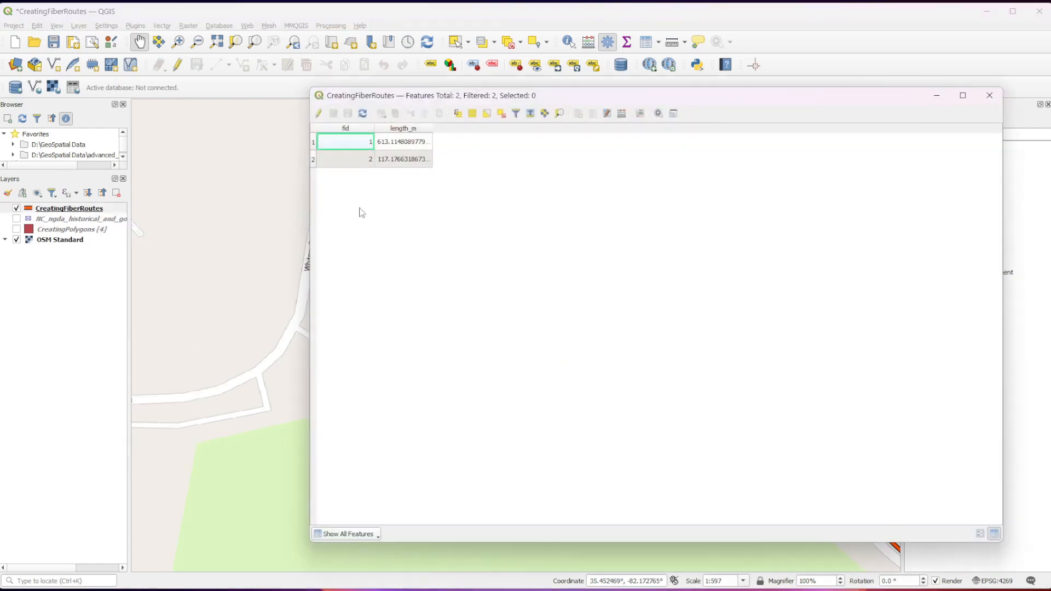
double_click(433, 130)
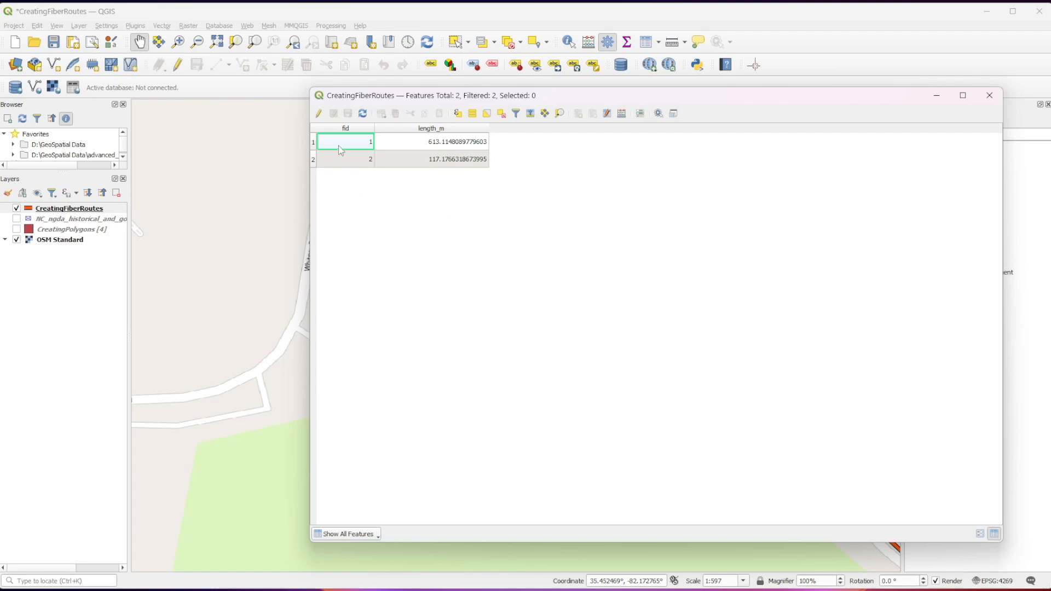
click(447, 143)
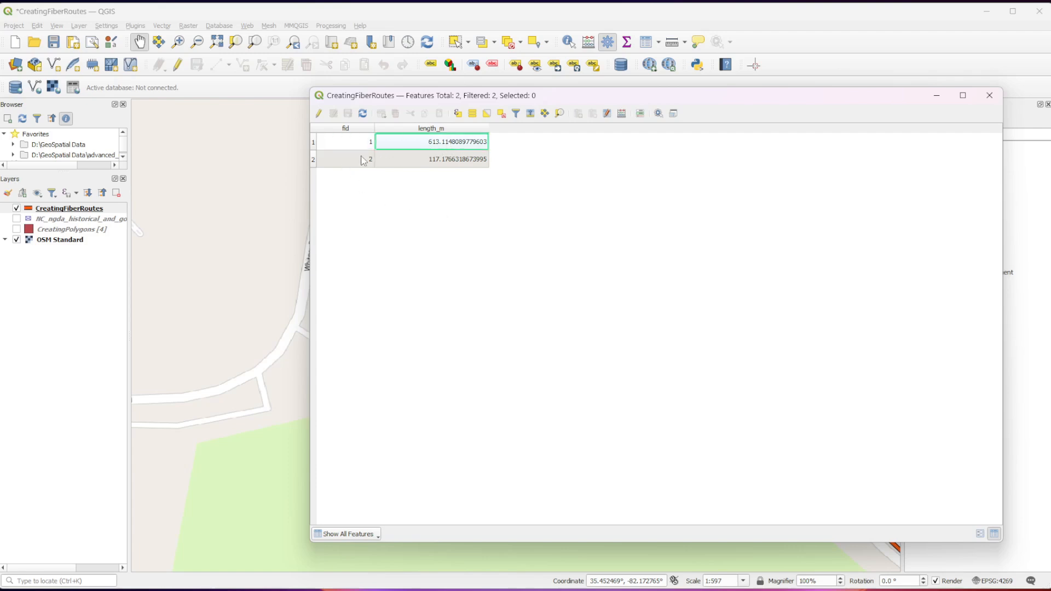
click(406, 162)
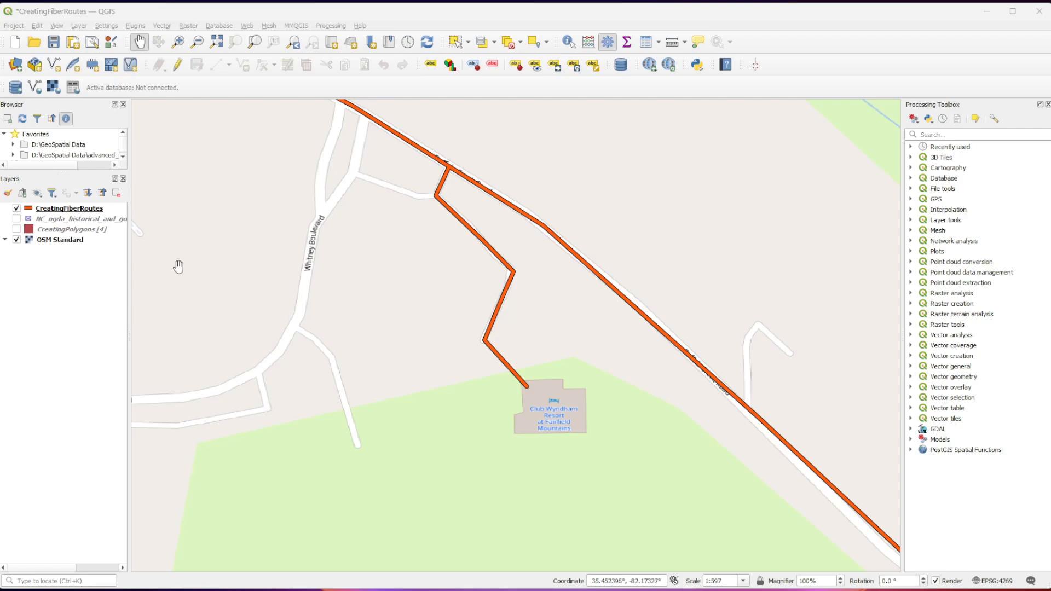
Start the Dissolve geoprocessing tool with CreatingFiberRoutes as the input layer
click(162, 26)
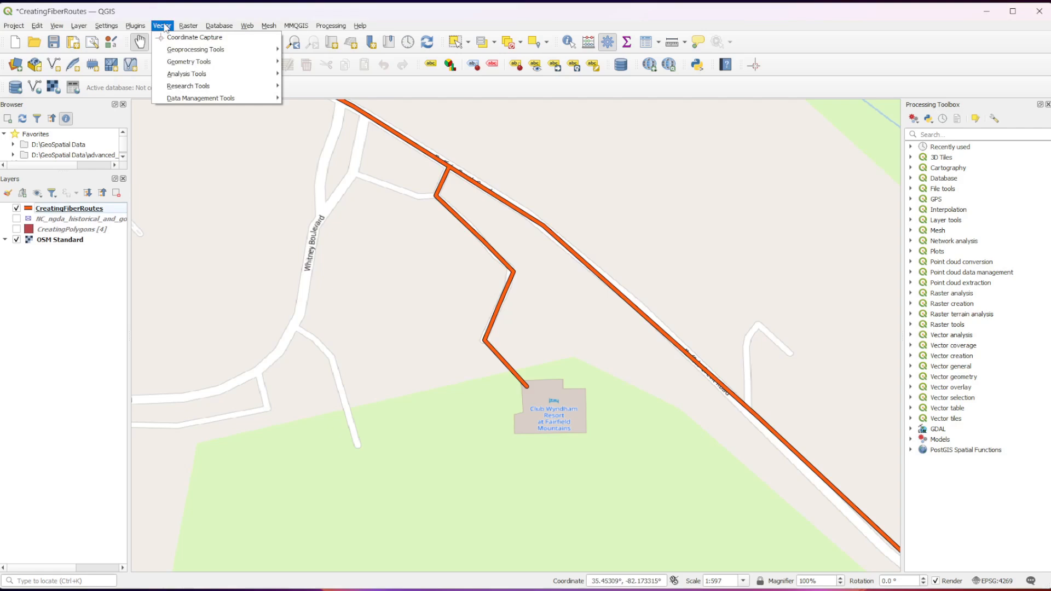
mouse_move(238, 49)
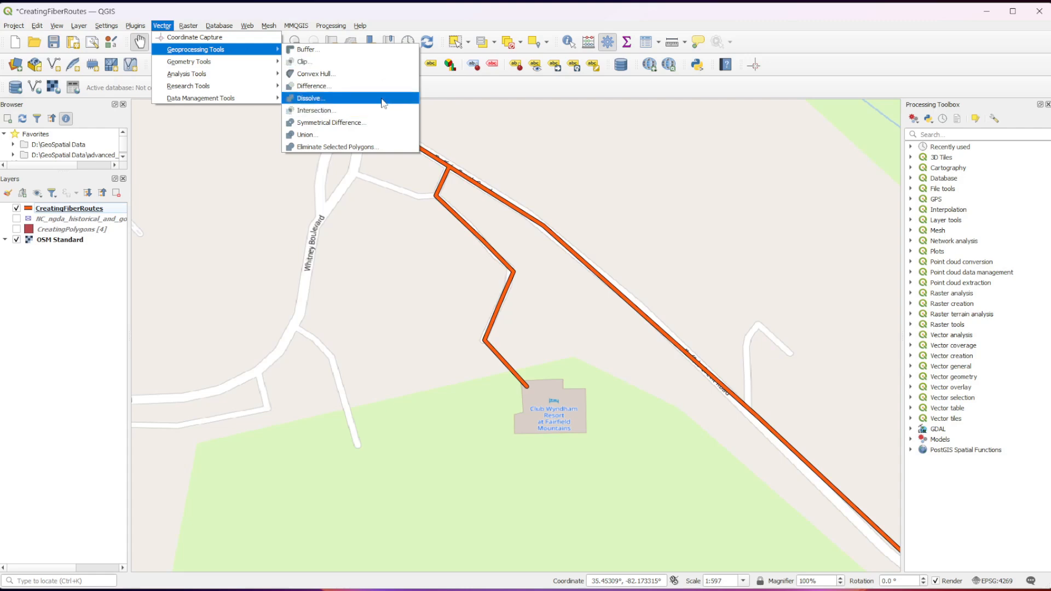
click(384, 99)
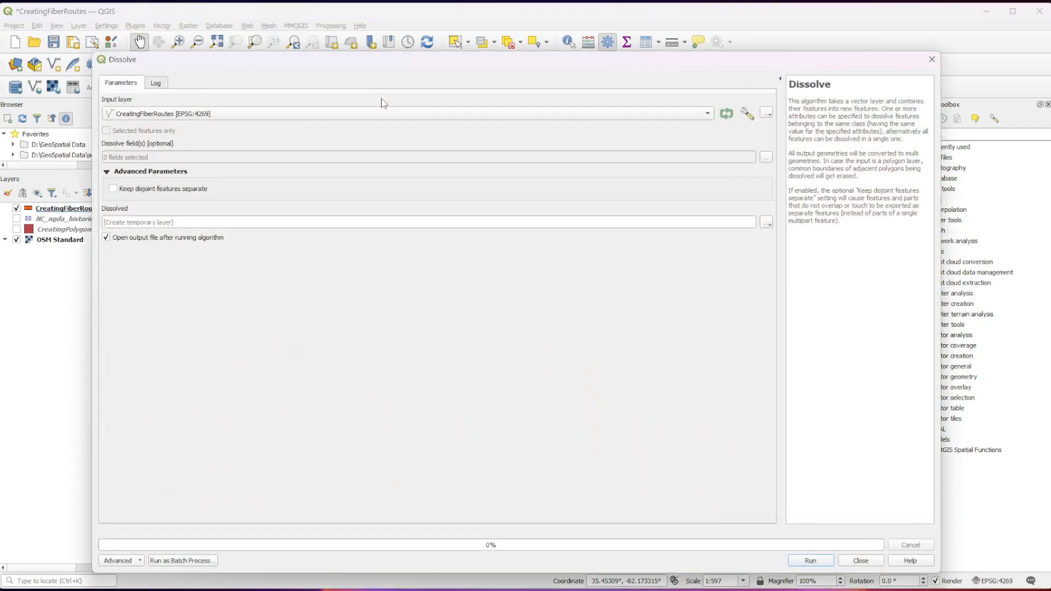
click(475, 116)
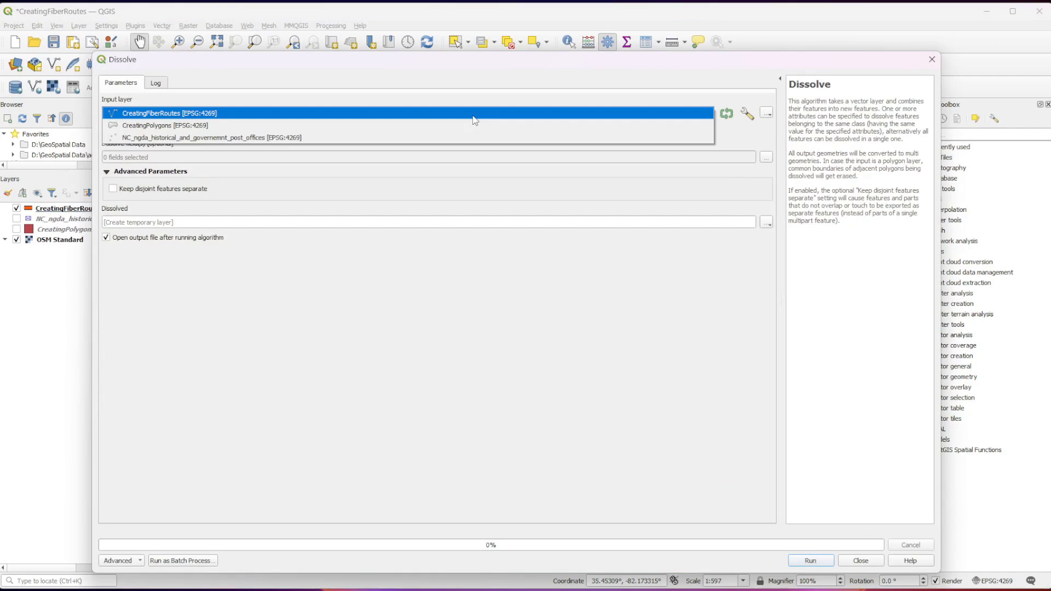
click(475, 113)
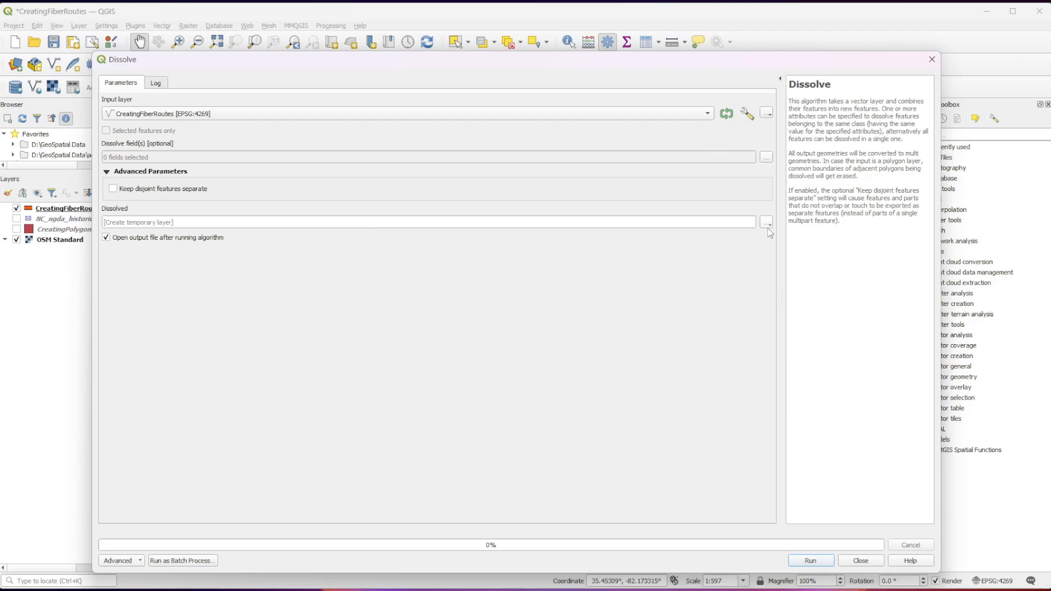
Set the dissolved output to a GeoPackage file named CreatingFiberRoutes_Dissolved in the Video folder
click(765, 224)
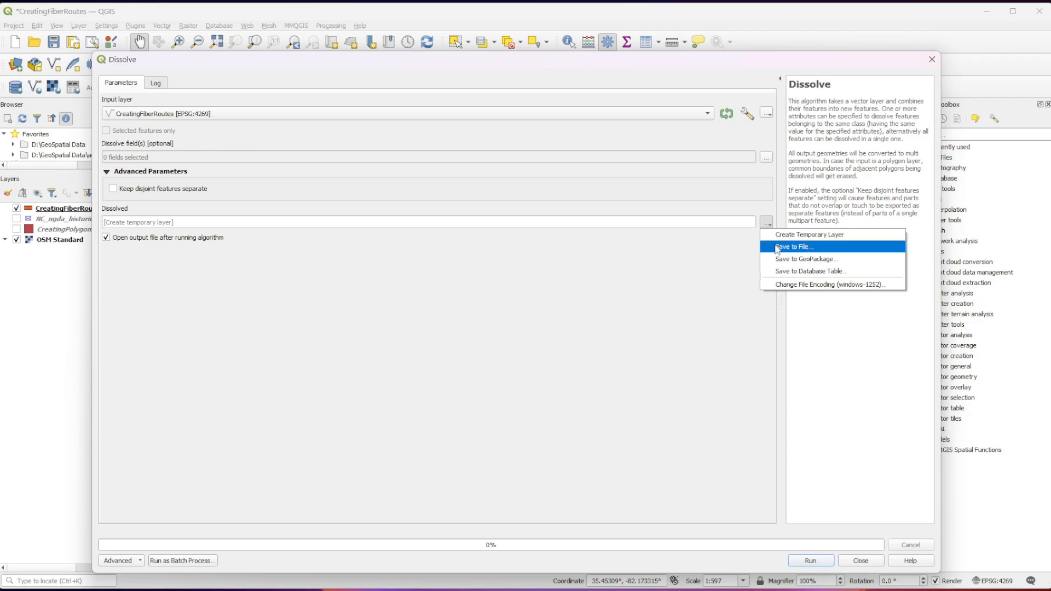
click(778, 247)
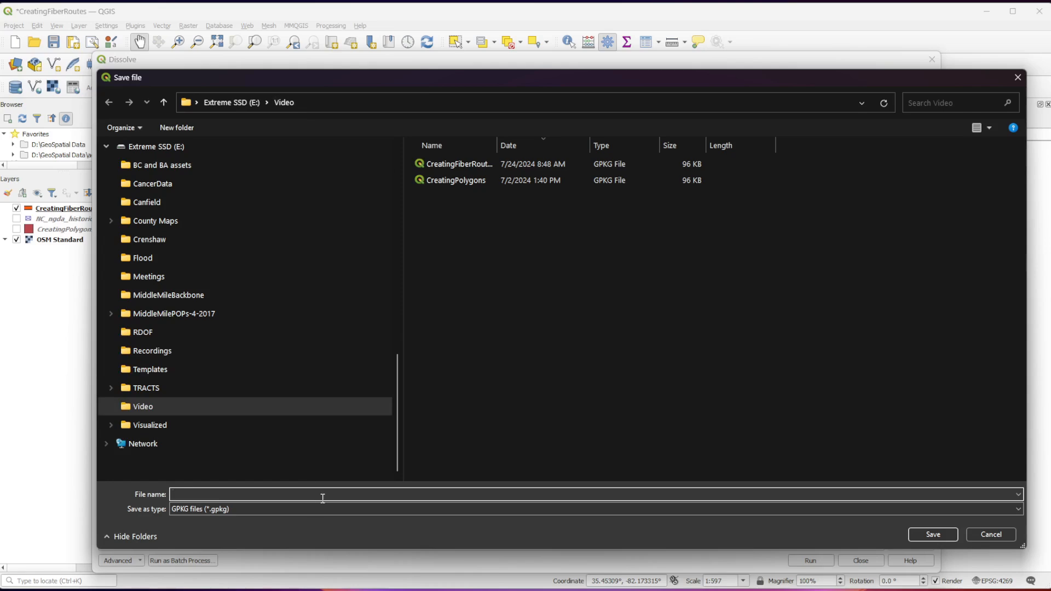
text(Creating)
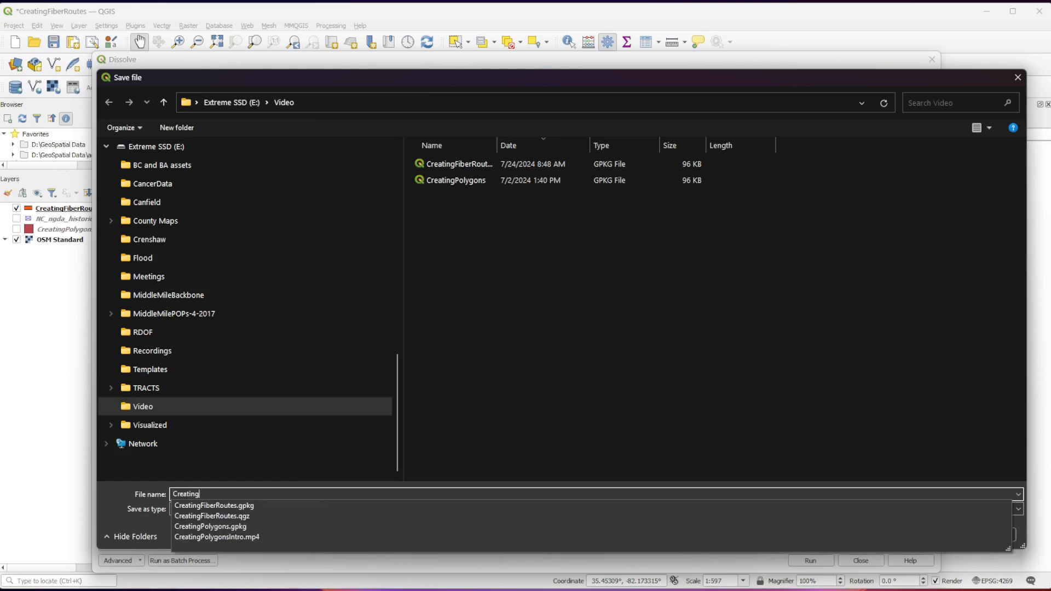
text(FiberR)
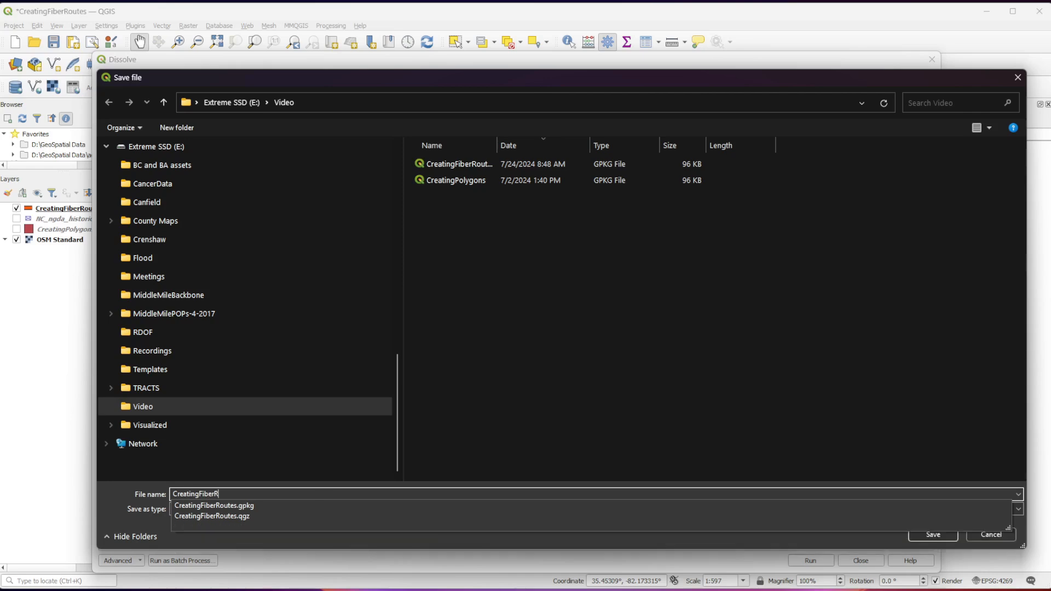
text(outes_Dissol)
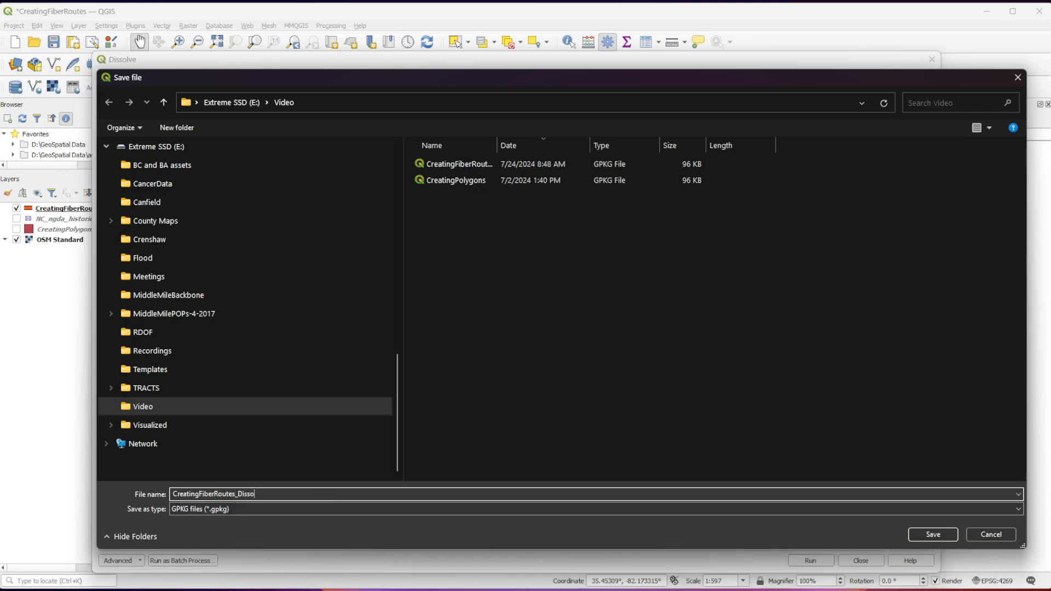
text(ved)
click(951, 534)
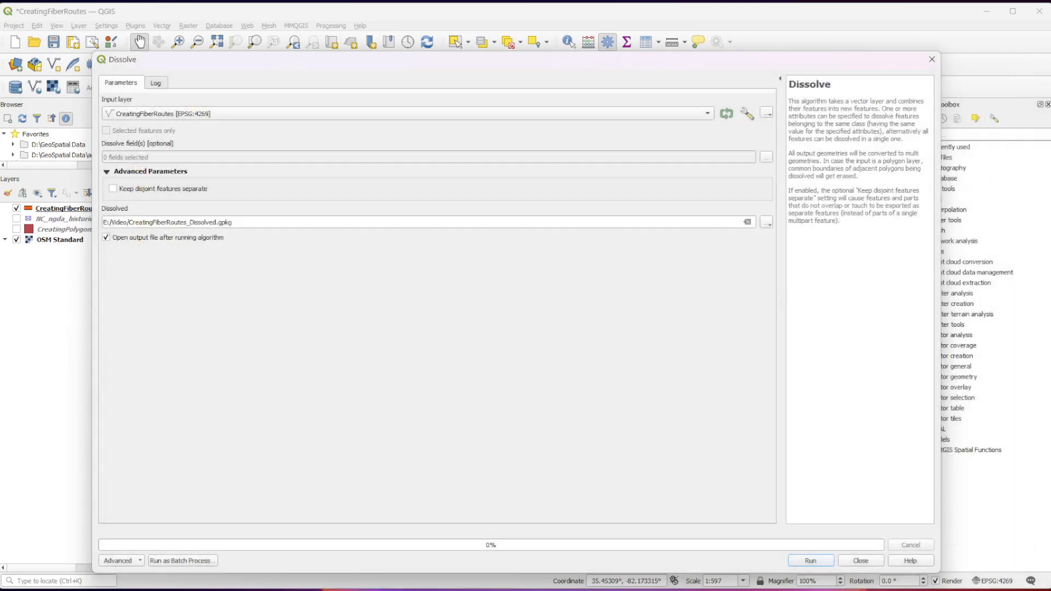
Run the Dissolve, check the log for completion and close the tool
click(831, 560)
drag(131, 203, 195, 201)
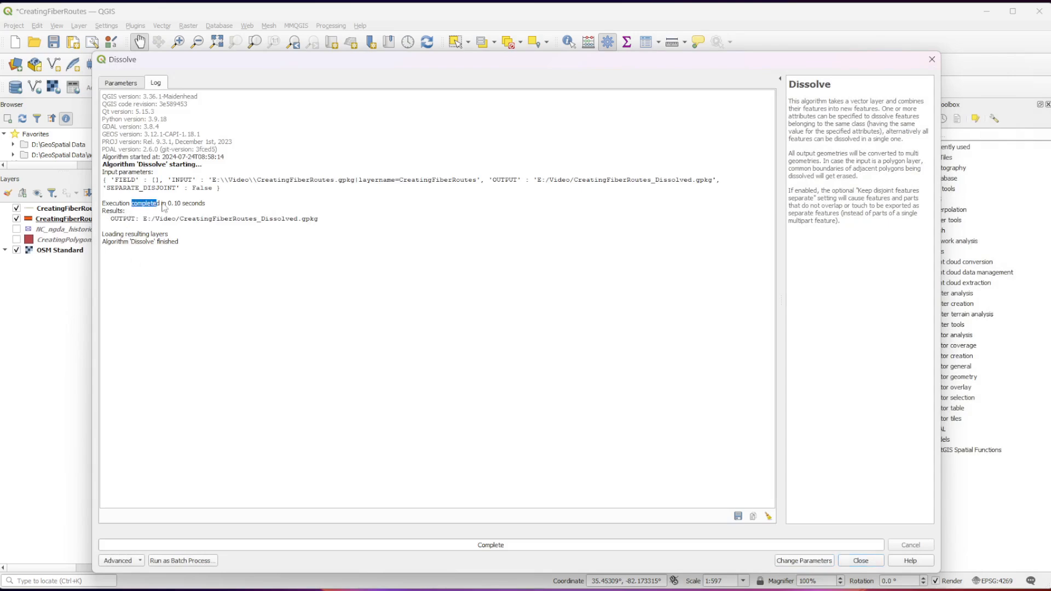
drag(196, 248, 146, 240)
click(861, 560)
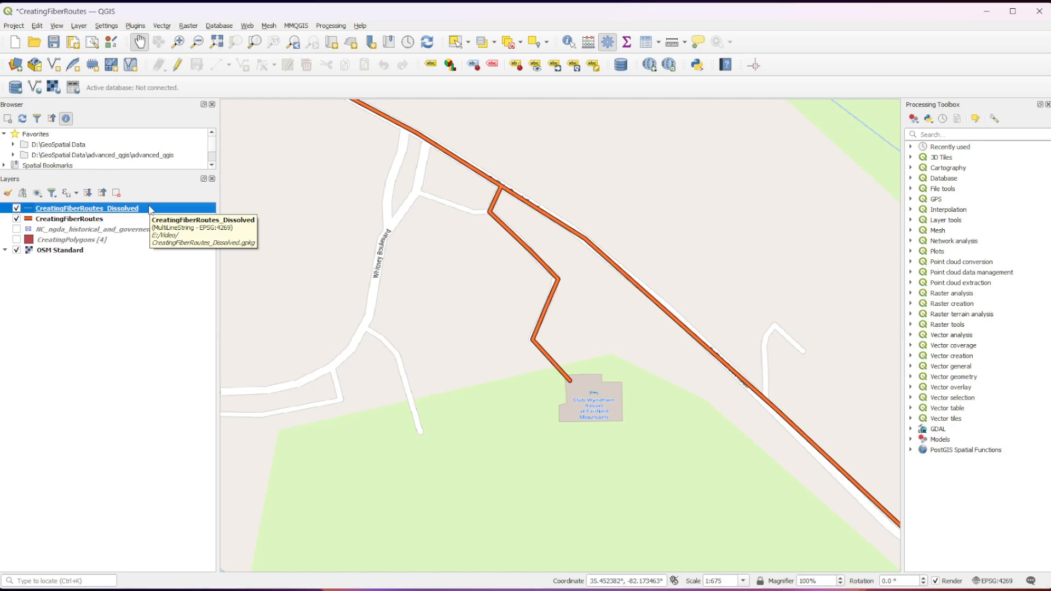
Enable editing in the field settings of the CreatingFiberRoutes_Dissolved layer properties and open the field calculator
right_click(150, 208)
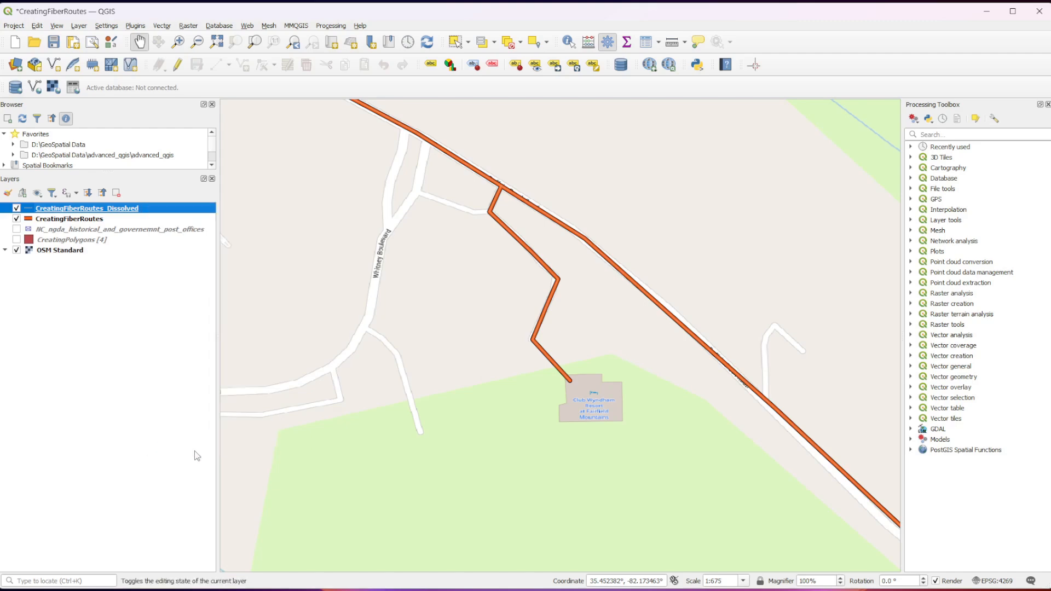
click(179, 449)
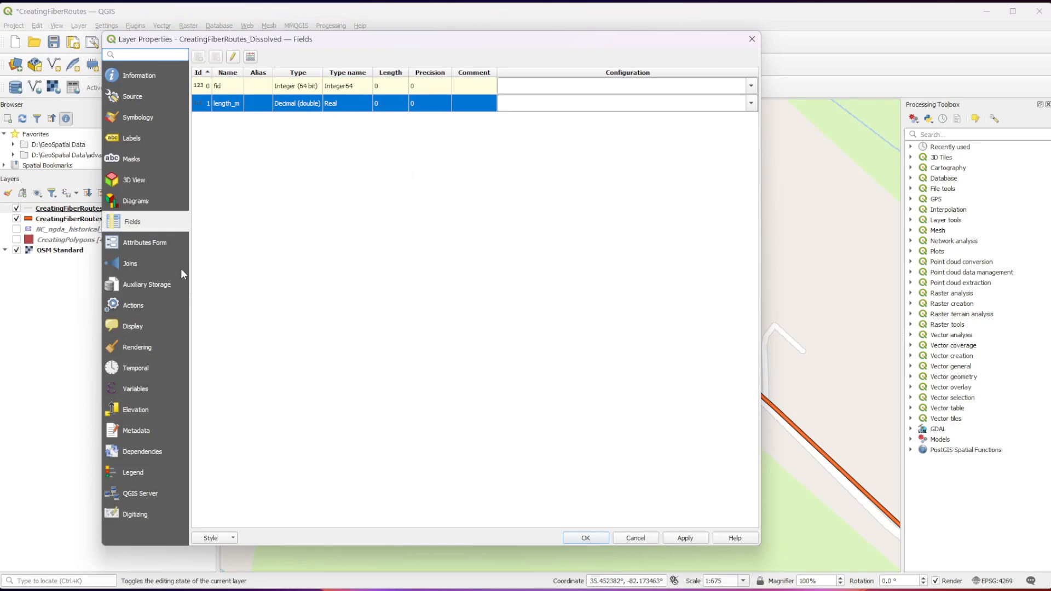
click(233, 57)
click(251, 57)
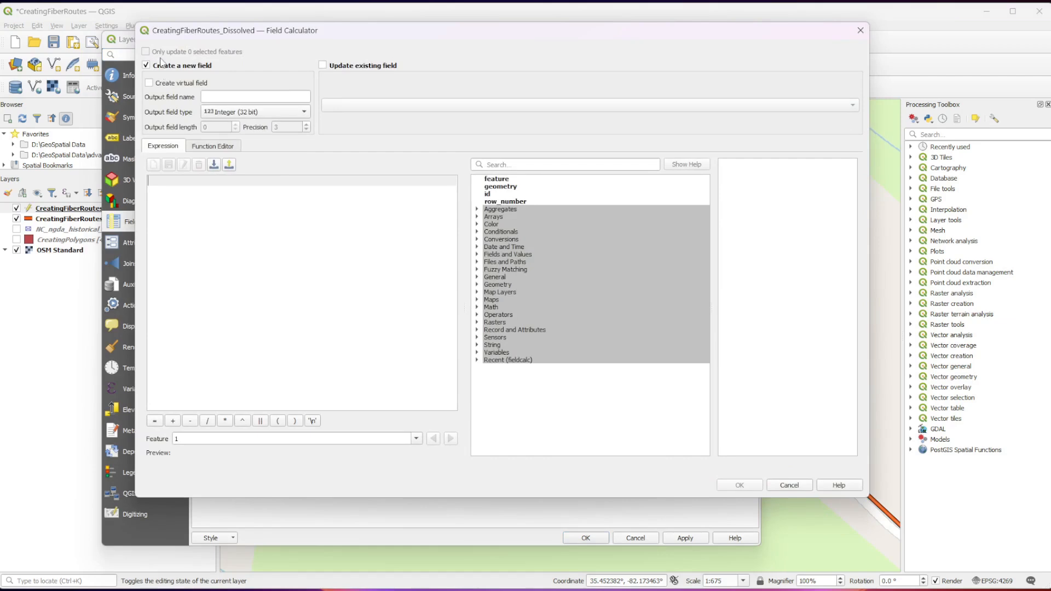
Update the existing length_m field with the expression $length, then apply and close the layer properties
click(323, 65)
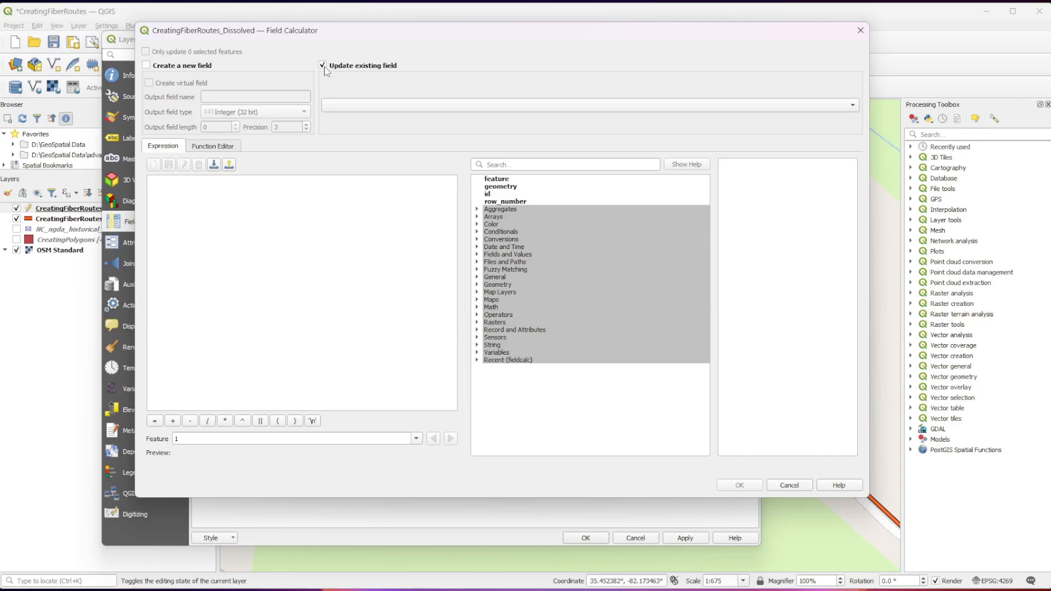
click(435, 111)
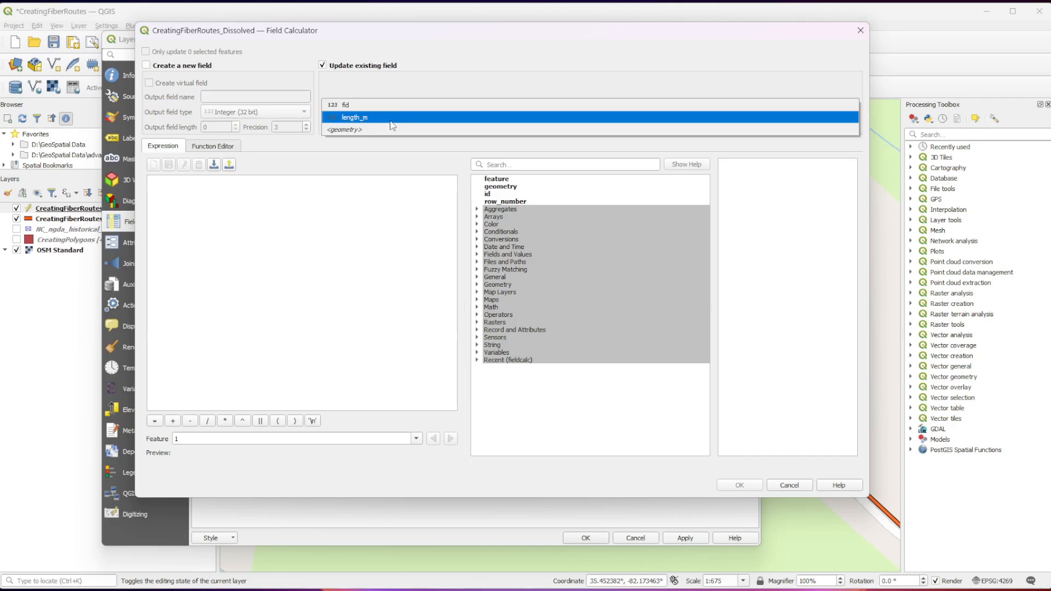
click(408, 116)
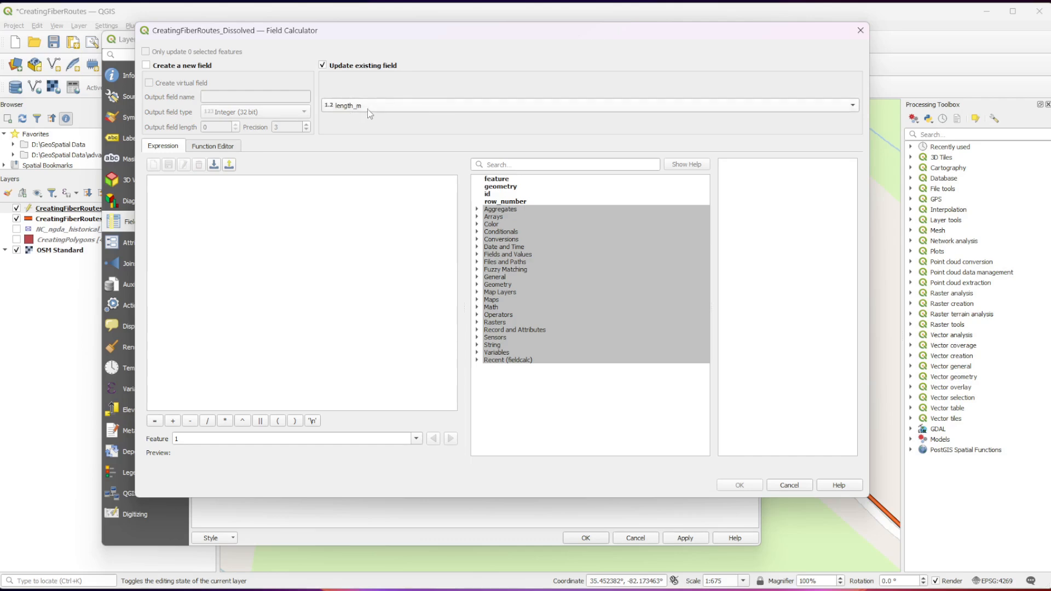
click(344, 201)
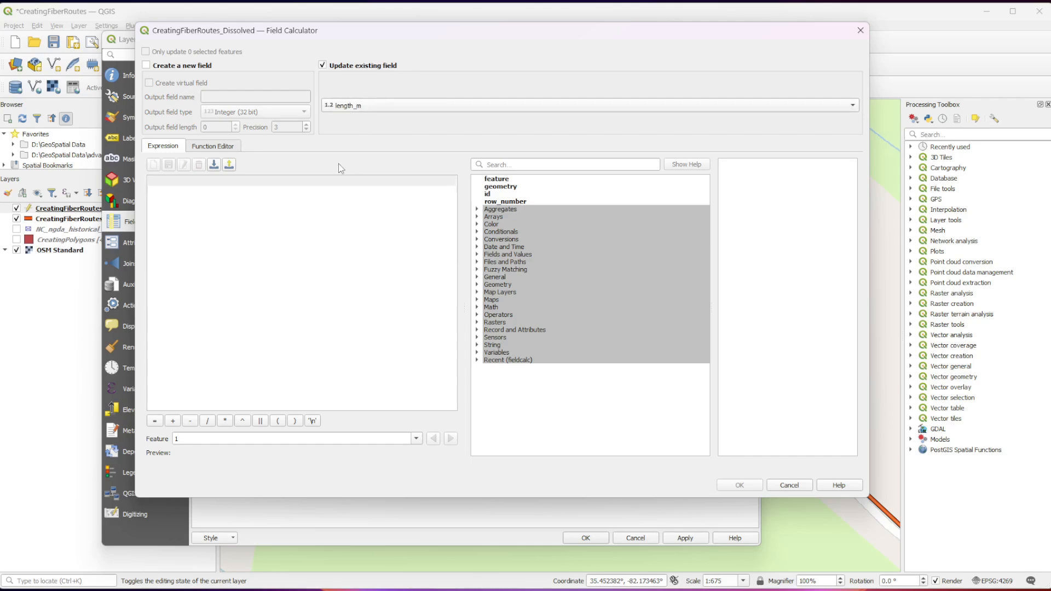
text($length)
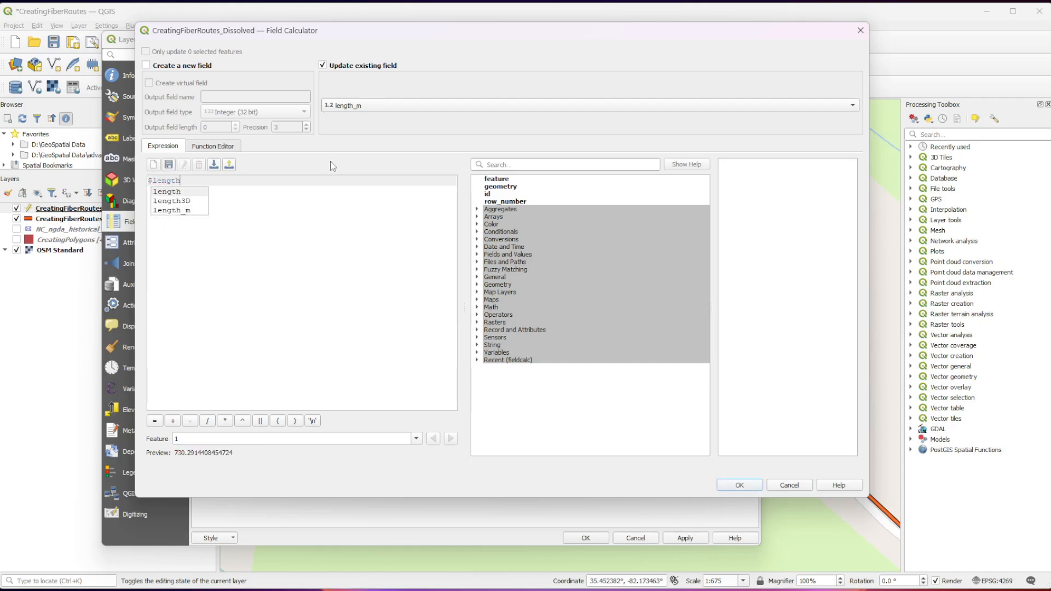
click(331, 211)
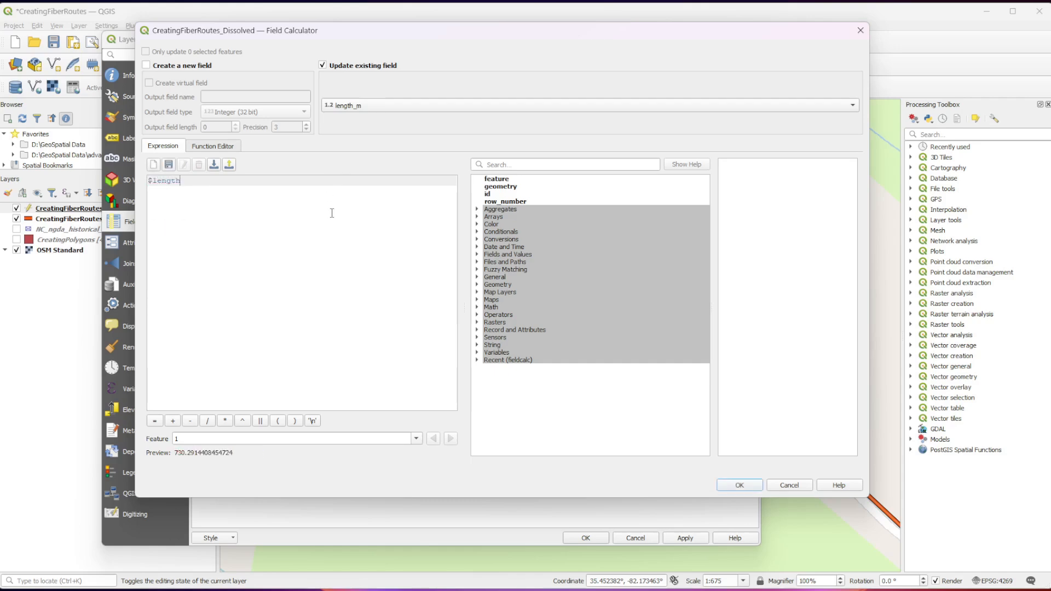
click(732, 486)
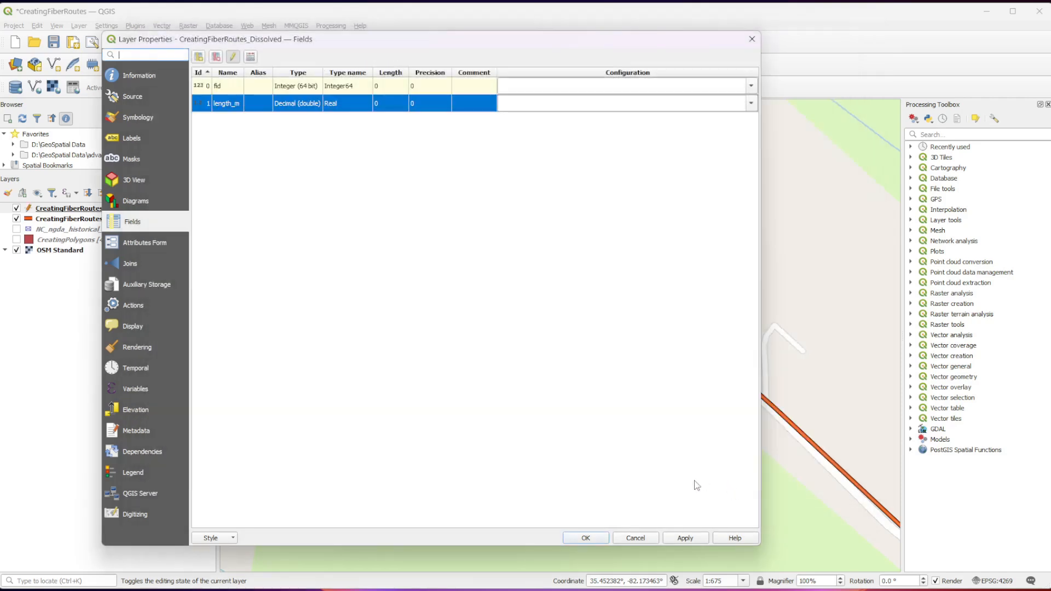
click(685, 539)
click(586, 538)
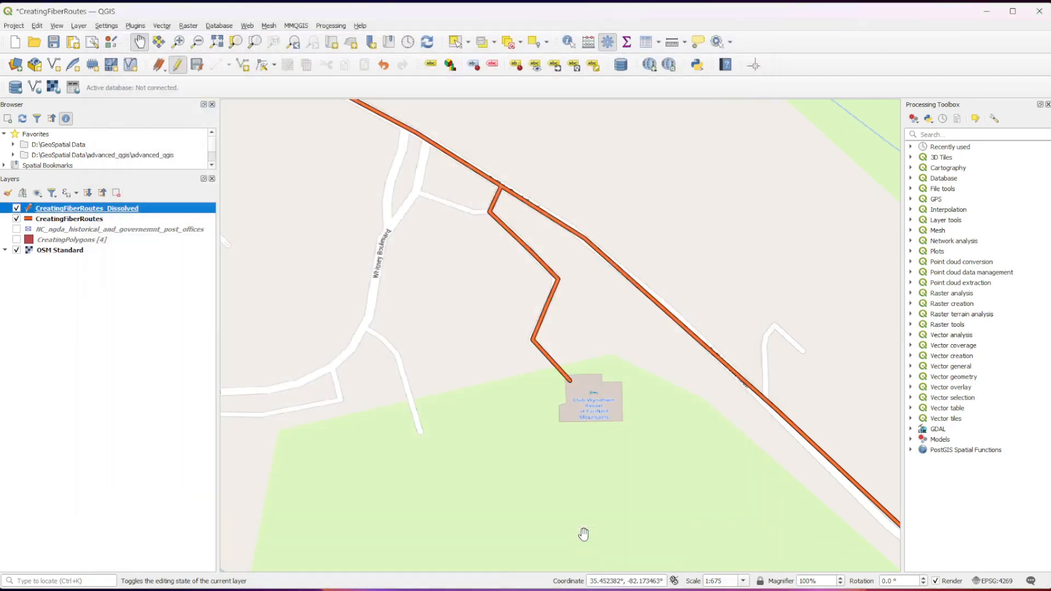
Stop editing CreatingFiberRoutes_Dissolved with its changes saved and check the combined length in its attribute table
click(181, 67)
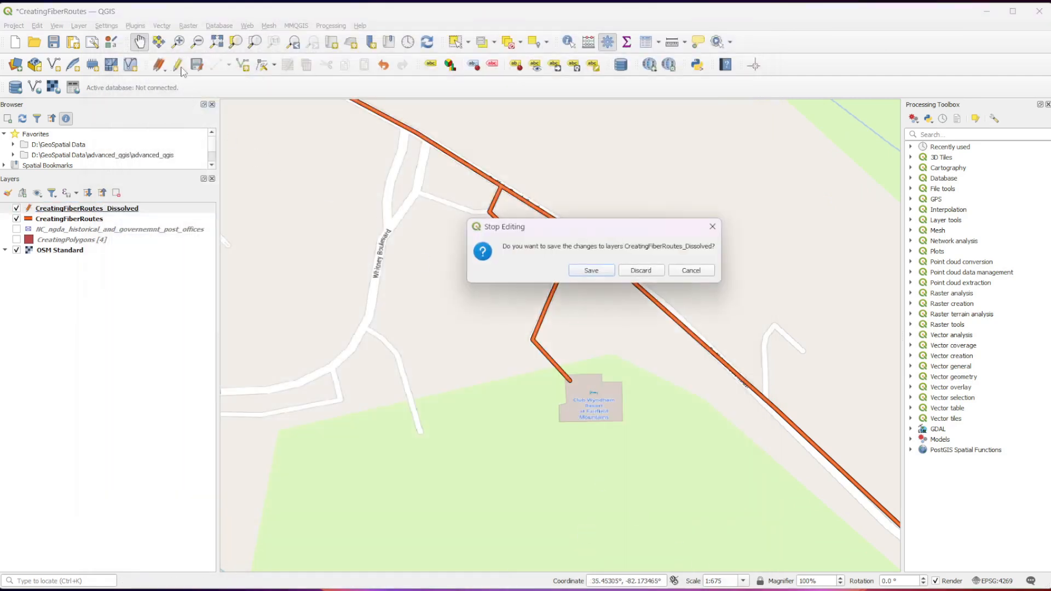
click(590, 271)
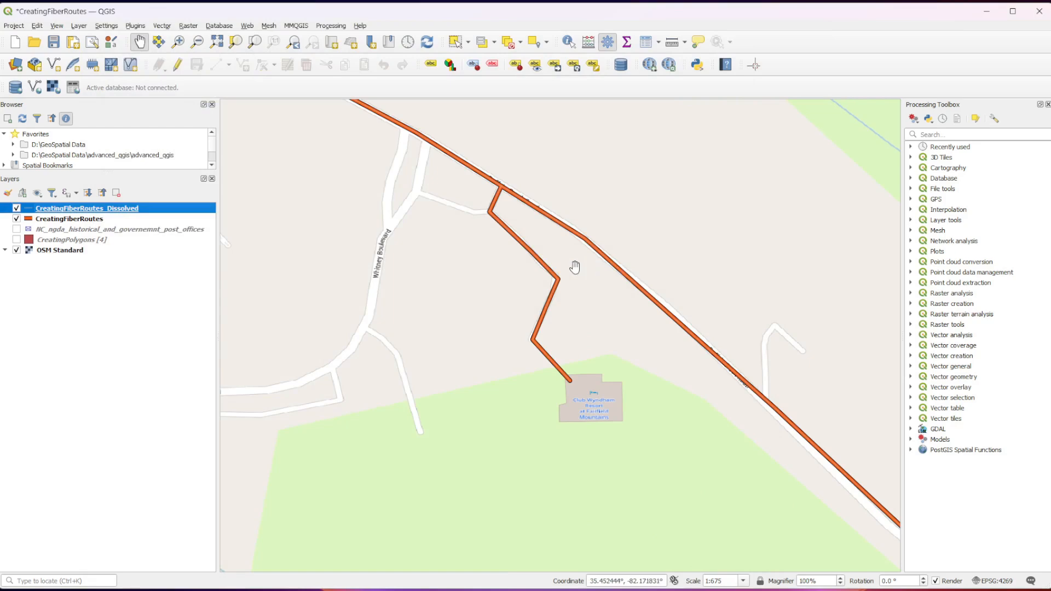
right_click(119, 209)
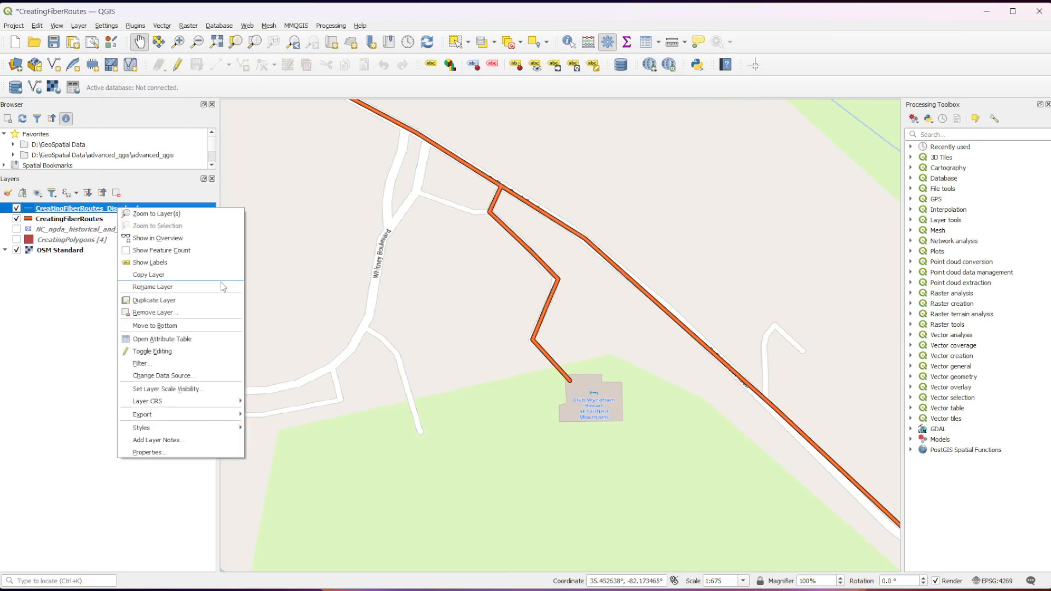
click(206, 344)
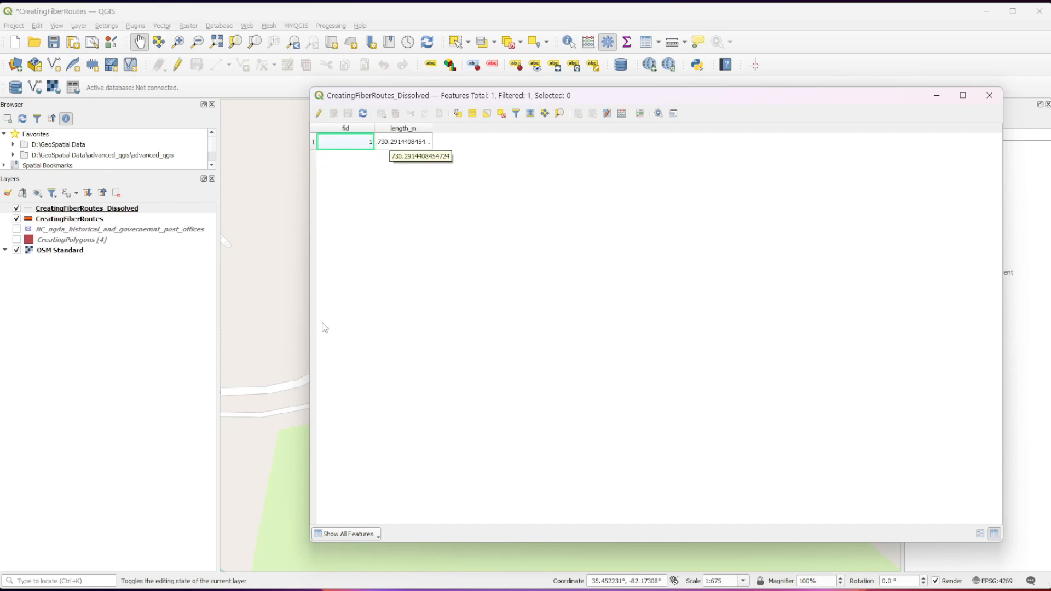
Close the dissolved layer's attribute table, open the one for CreatingFiberRoutes and narrow its window
click(989, 95)
right_click(79, 221)
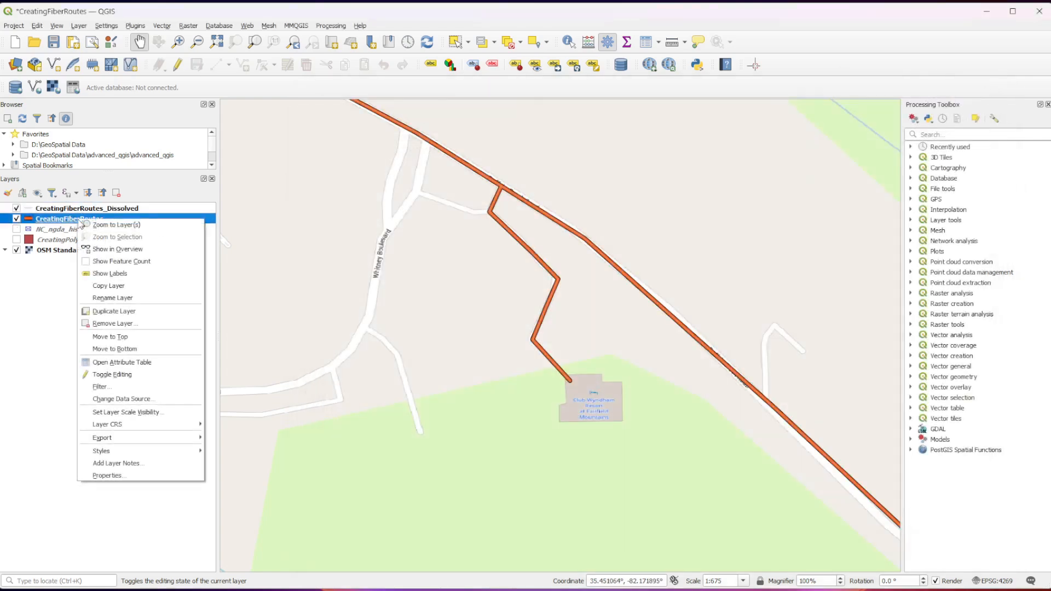
click(140, 363)
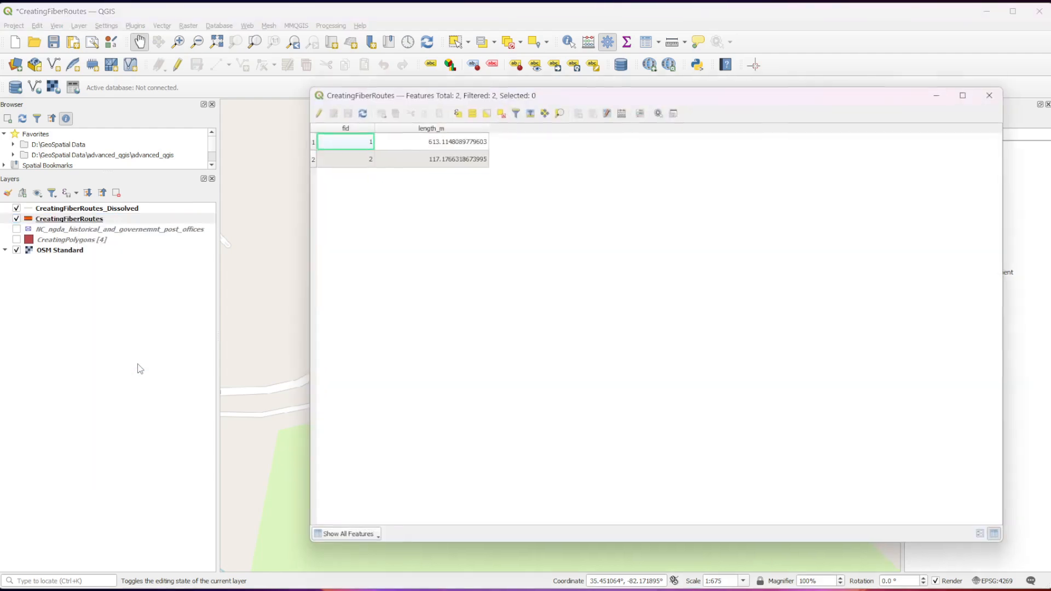
drag(1003, 392, 751, 416)
Open the CreatingFiberRoutes_Dissolved attribute table, narrow its window and bring the CreatingFiberRoutes table back into view
click(96, 212)
right_click(95, 210)
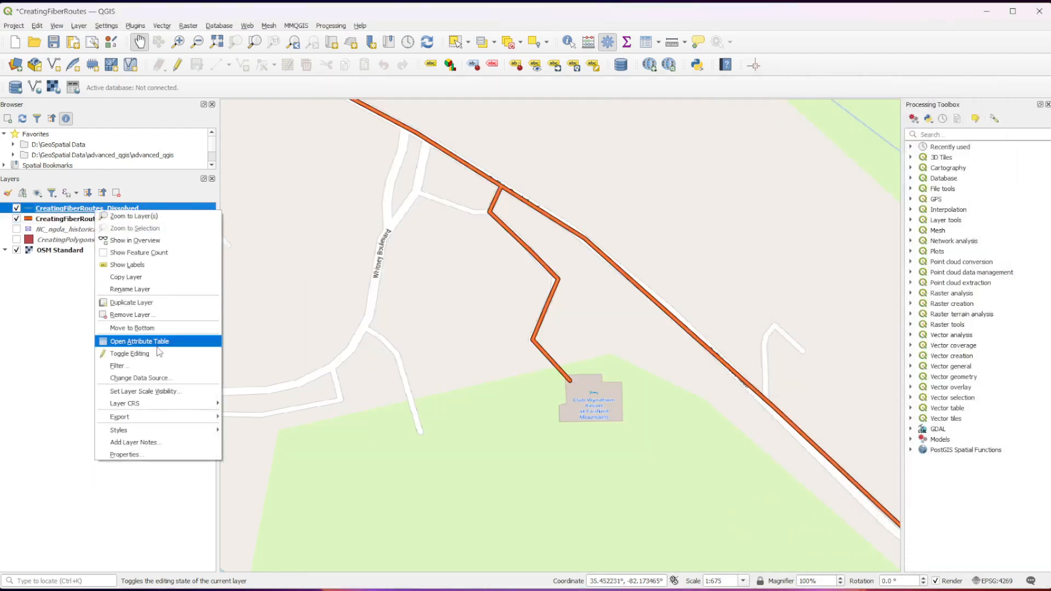
click(141, 351)
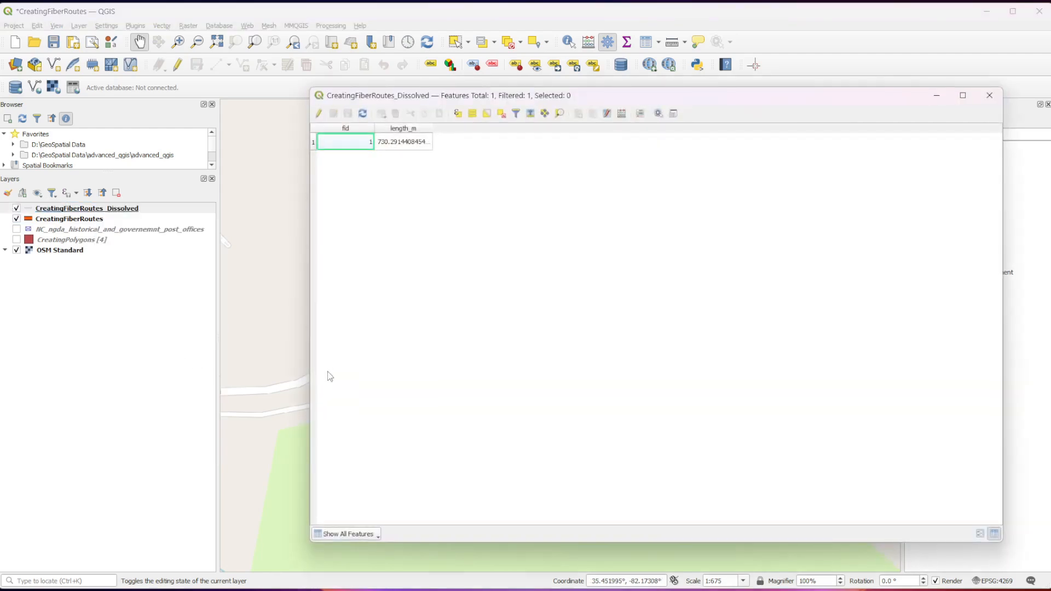
drag(310, 379, 518, 429)
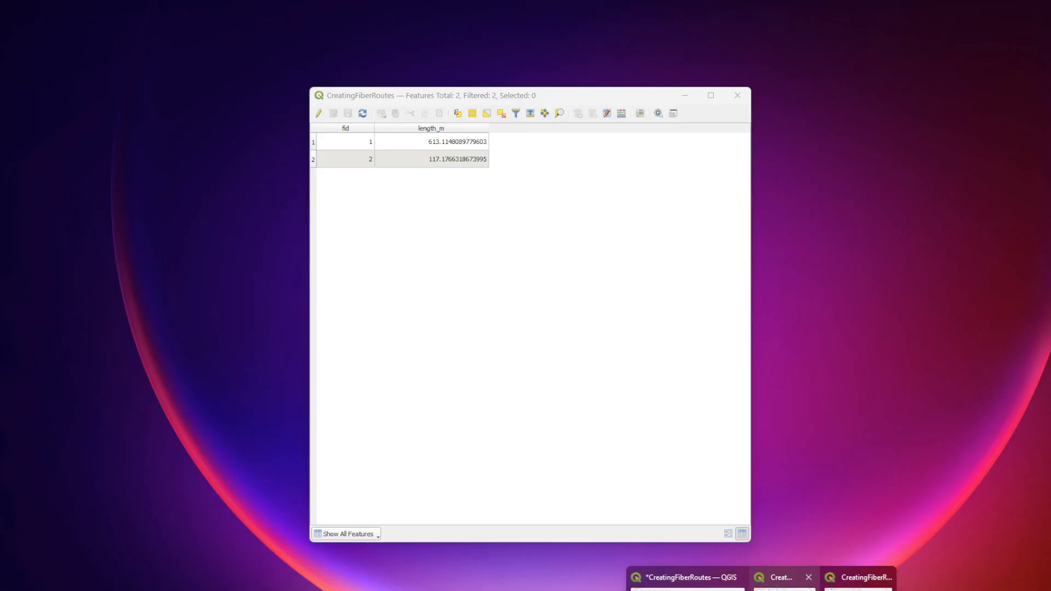
click(782, 587)
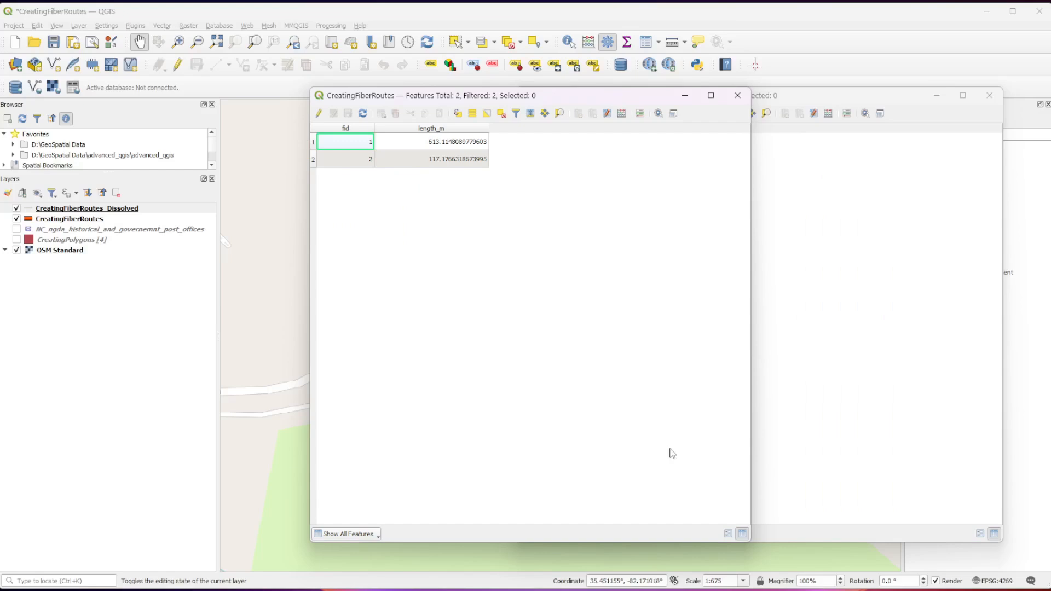
Fit the two attribute tables side by side, compare the separate and dissolved length_m values, and close both tables
drag(751, 296, 513, 333)
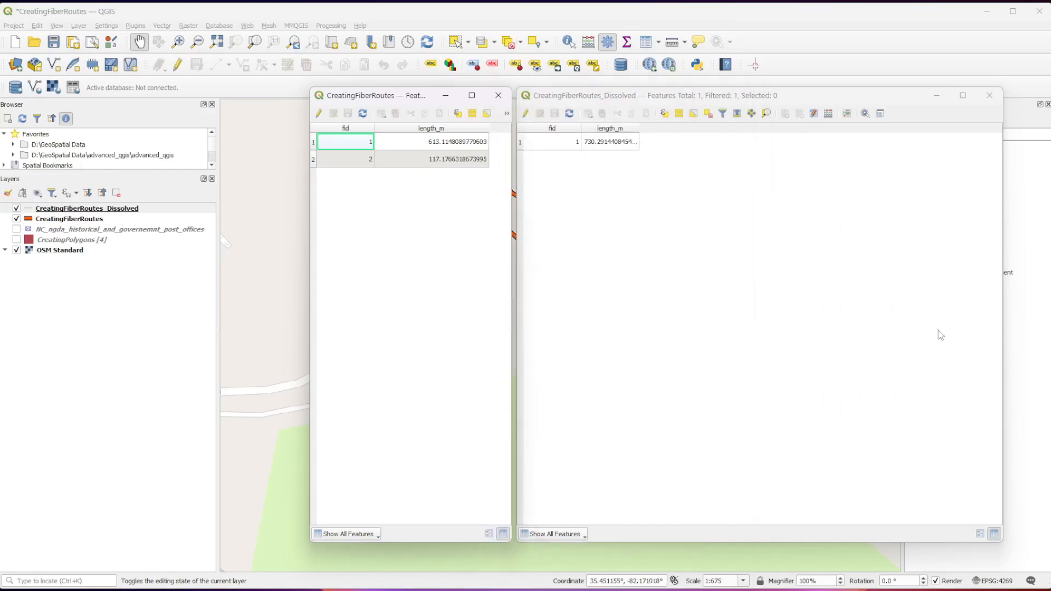
drag(1002, 322, 702, 436)
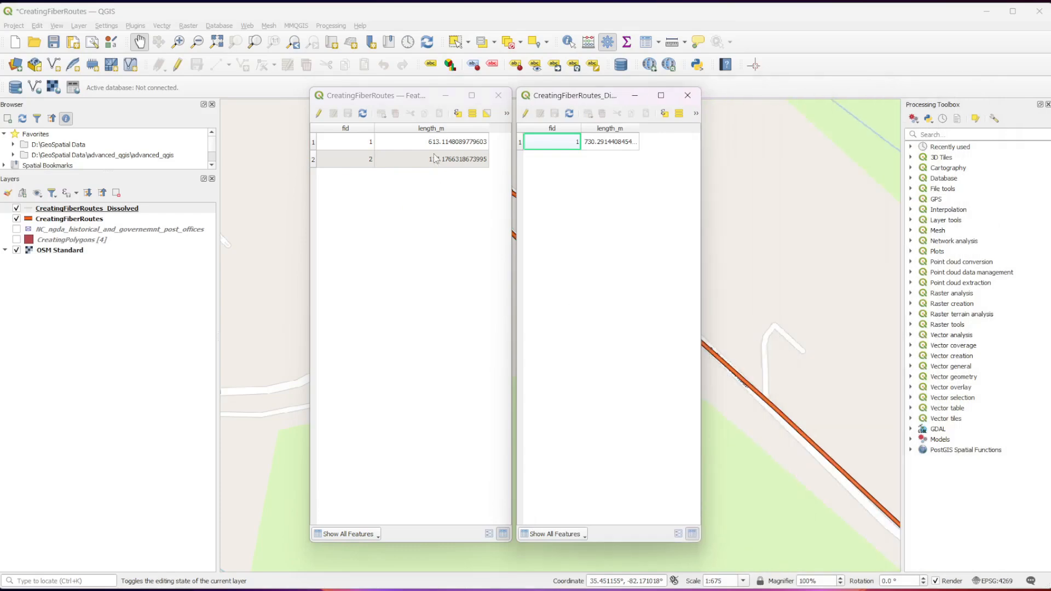
click(597, 146)
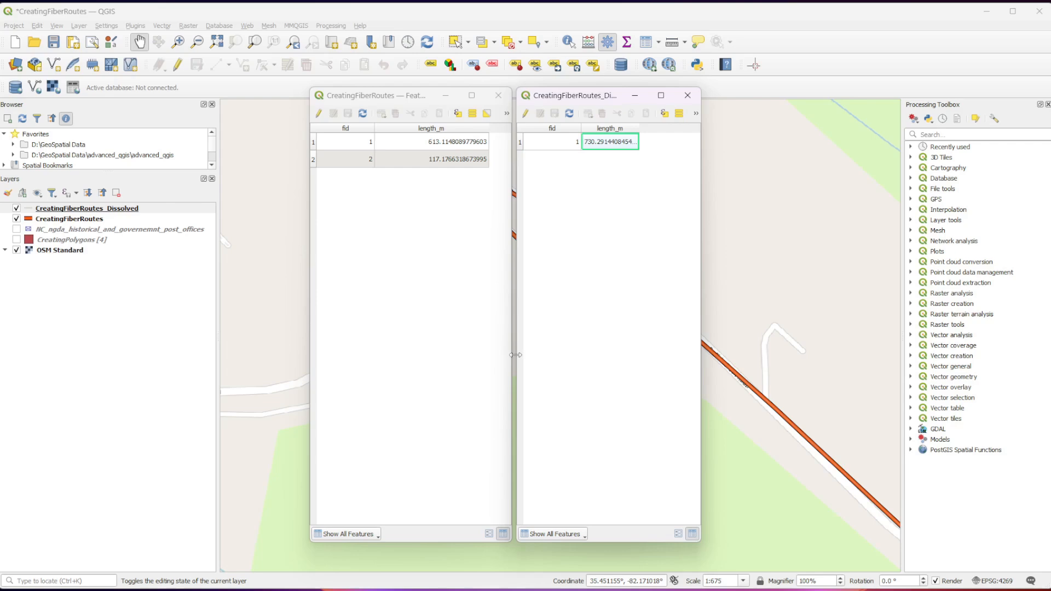
click(499, 96)
click(688, 96)
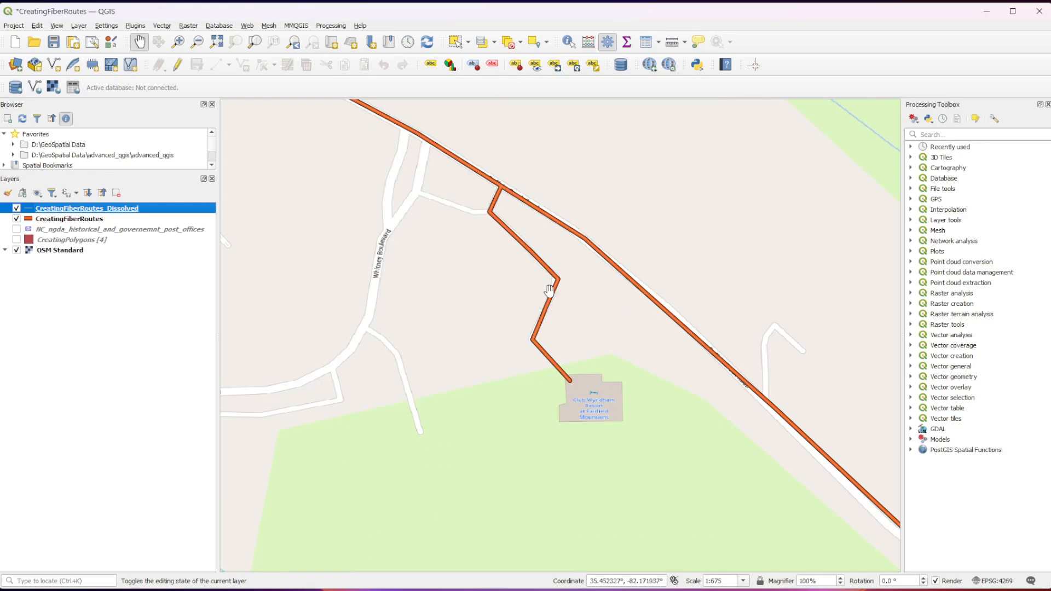
Style the CreatingFiberRoutes_Dissolved line with the effect emboss symbol and apply the layer properties
right_click(132, 207)
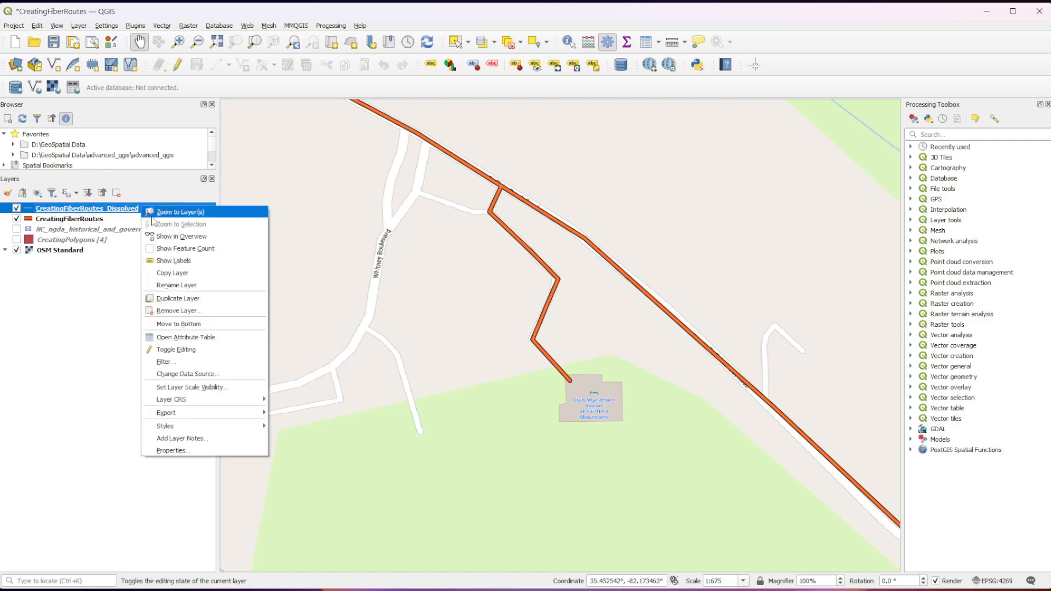
click(238, 454)
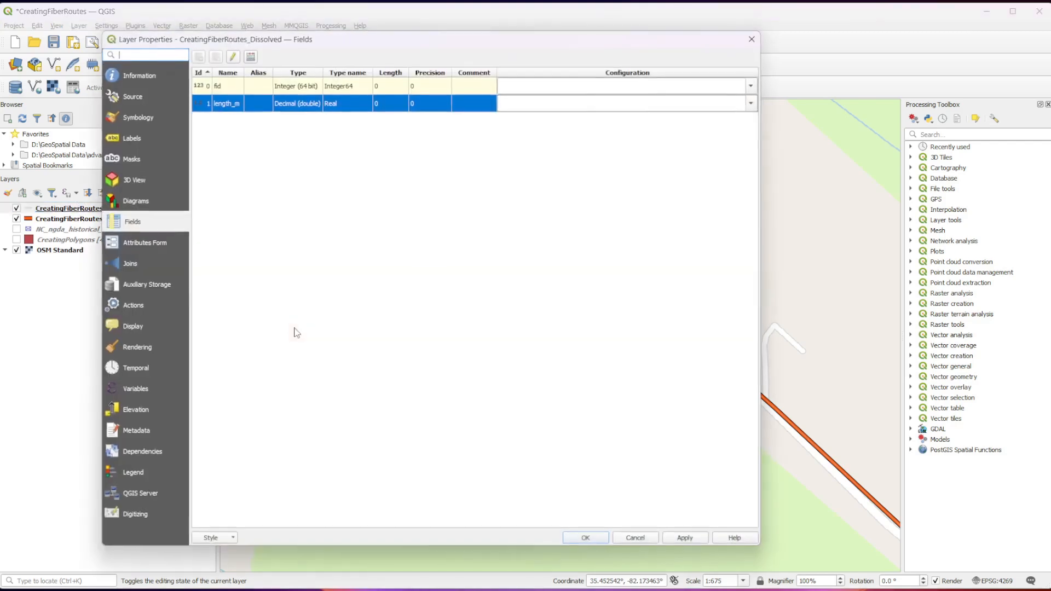
click(167, 116)
click(394, 383)
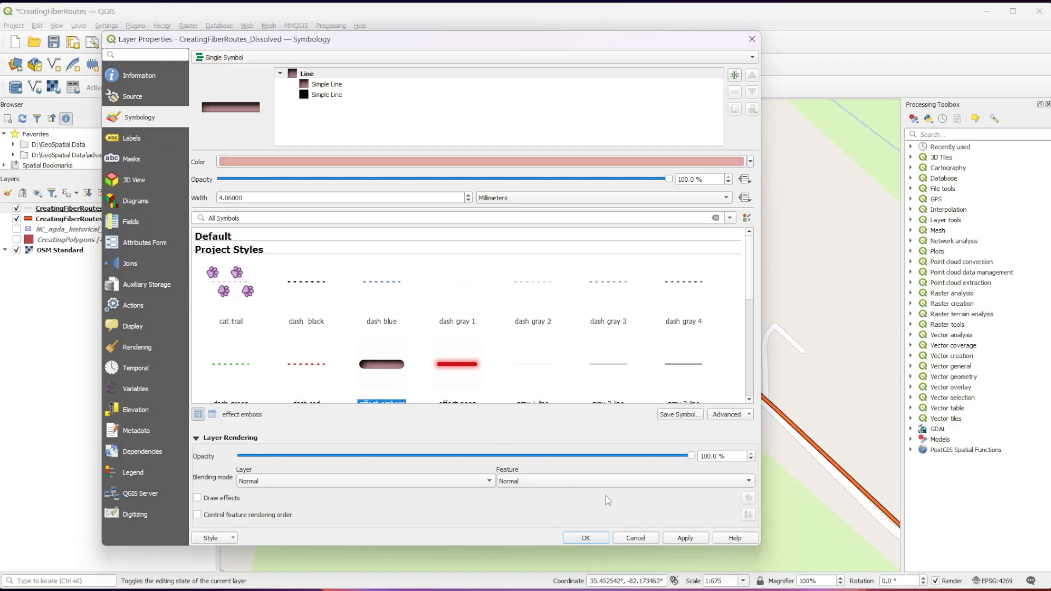
click(685, 539)
click(586, 539)
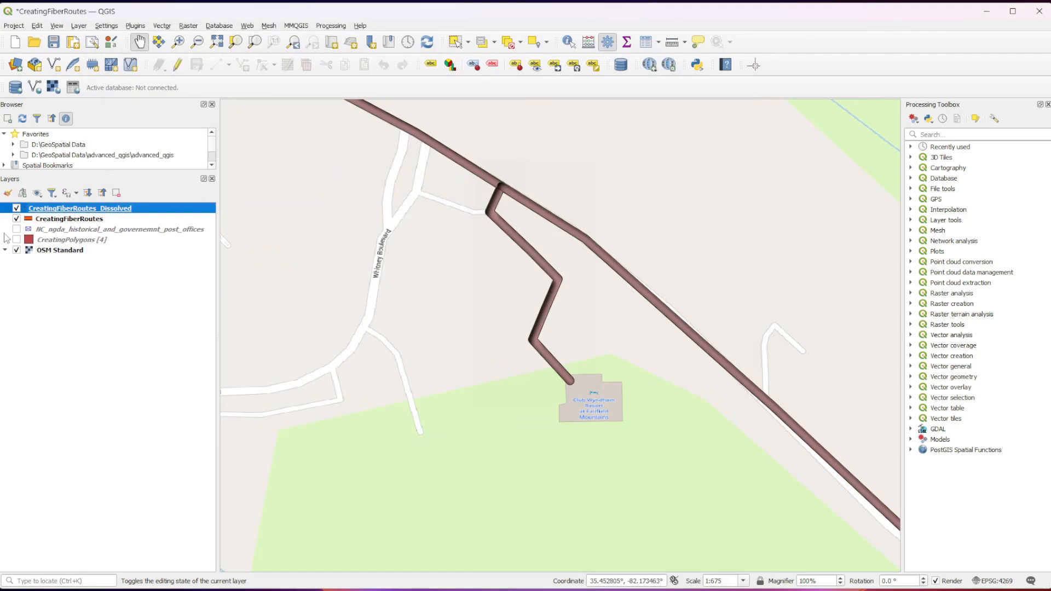
Toggle the visibility of the CreatingFiberRoutes and CreatingFiberRoutes_Dissolved layers to compare their lines on the map
click(16, 218)
click(16, 208)
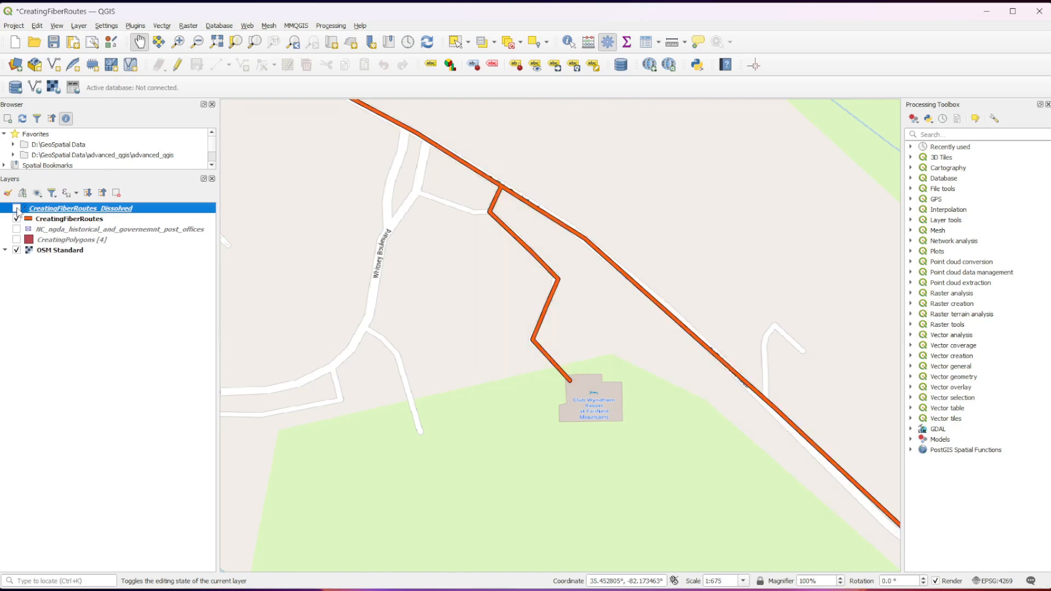
click(17, 209)
click(16, 209)
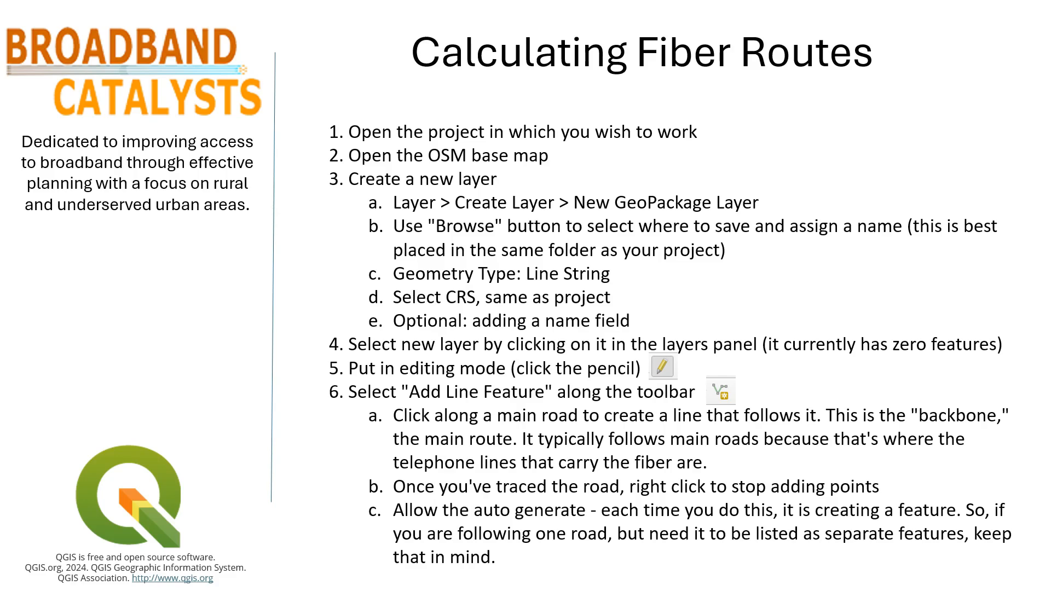
key(Right)
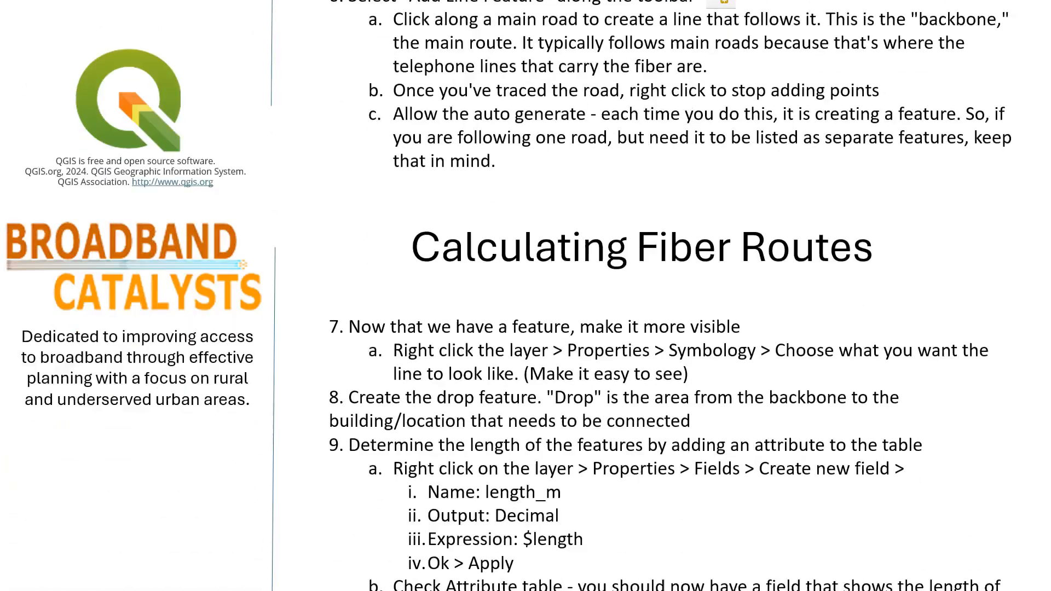